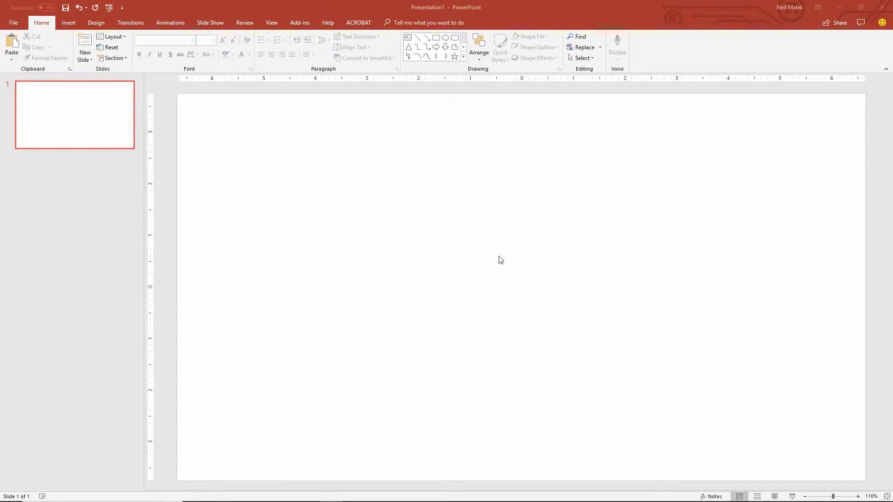
Draw a long blue rectangle bar across the slide.
{"action": "left_click", "coordinate": [67, 22]}
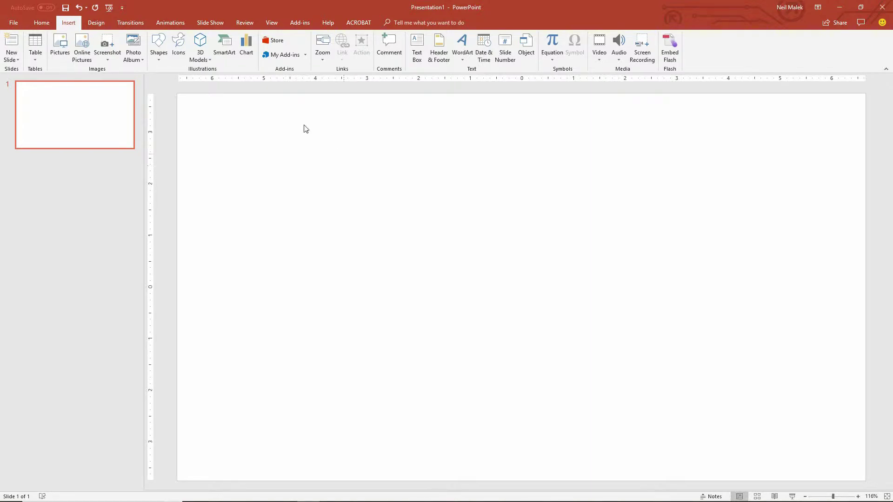
{"action": "left_click", "coordinate": [159, 64]}
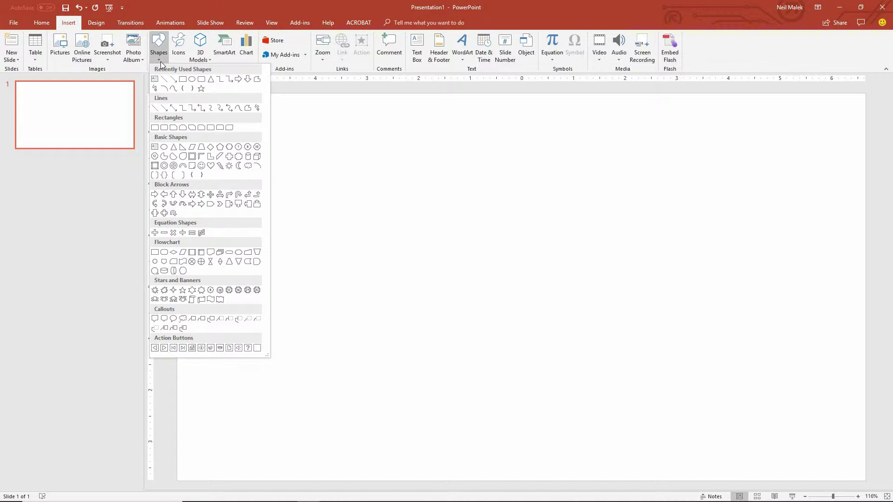
{"action": "left_click", "coordinate": [183, 80]}
{"action": "left_click_drag", "start_coordinate": [315, 187], "coordinate": [648, 224]}
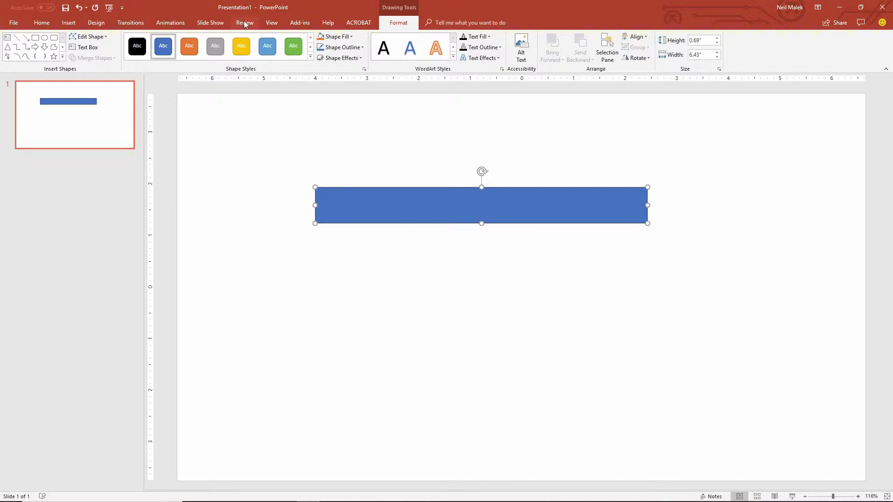
Add a 0.69" by 0.91" oval over the bar's left end.
{"action": "left_click", "coordinate": [68, 23]}
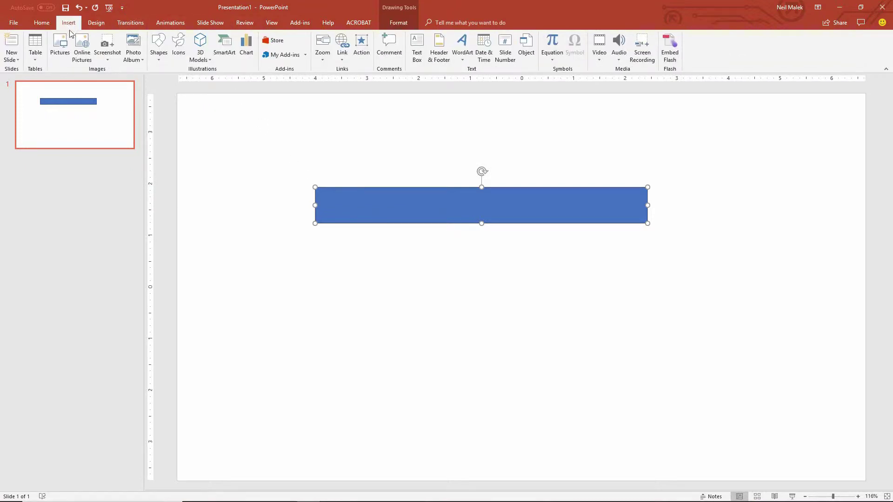
{"action": "left_click", "coordinate": [160, 54]}
{"action": "left_click", "coordinate": [192, 79]}
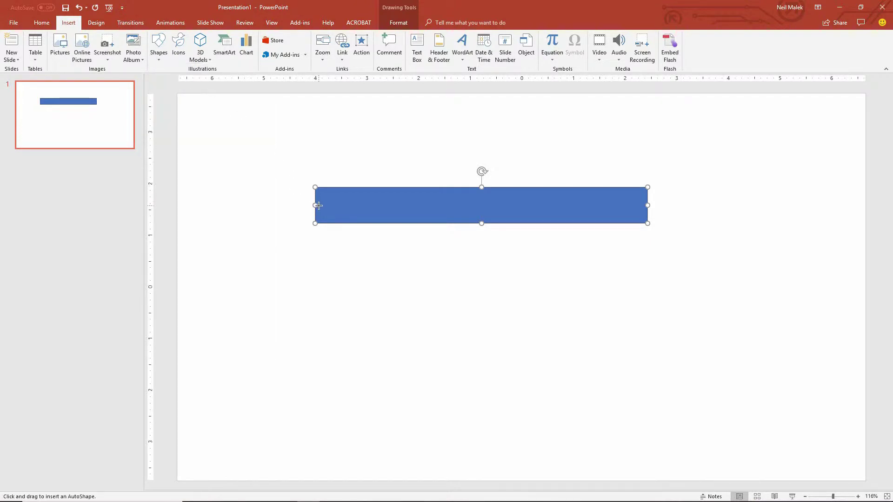
{"action": "mouse_move", "coordinate": [318, 205]}
{"action": "left_mouse_down"}
{"action": "mouse_move", "coordinate": [286, 180]}
{"action": "mouse_move", "coordinate": [299, 204]}
{"action": "mouse_move", "coordinate": [316, 202]}
{"action": "mouse_move", "coordinate": [315, 224]}
{"action": "mouse_move", "coordinate": [346, 205]}
{"action": "mouse_move", "coordinate": [320, 211]}
{"action": "left_mouse_up"}
{"action": "left_click", "coordinate": [428, 272]}
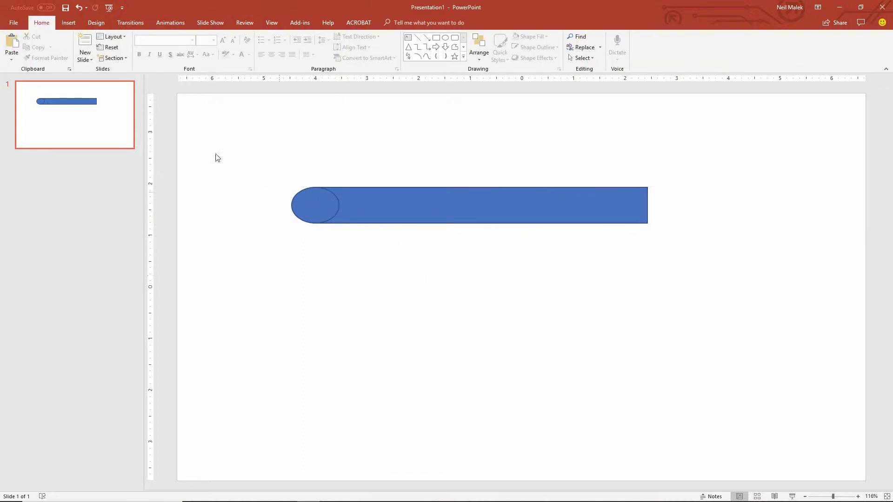
Place an octagon over the bar's right end and size it to 1.69" by 2.14".
{"action": "left_click", "coordinate": [67, 23]}
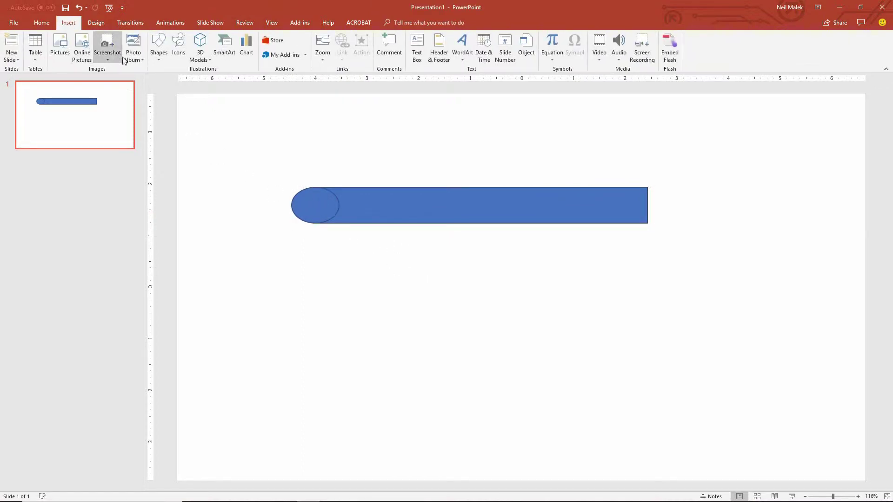
{"action": "left_click", "coordinate": [158, 47]}
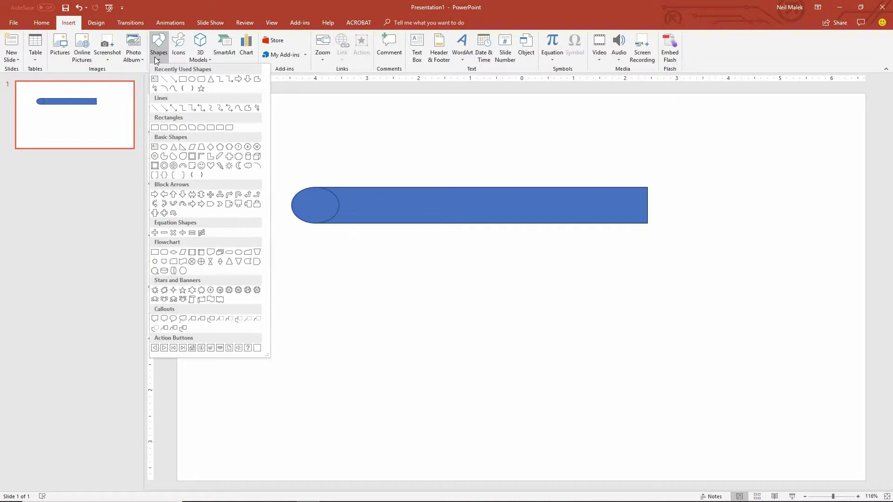
{"action": "left_click", "coordinate": [248, 148]}
{"action": "mouse_move", "coordinate": [639, 149]}
{"action": "left_mouse_down"}
{"action": "mouse_move", "coordinate": [738, 219]}
{"action": "mouse_move", "coordinate": [741, 253]}
{"action": "mouse_move", "coordinate": [788, 278]}
{"action": "left_mouse_up"}
{"action": "left_click_drag", "start_coordinate": [742, 233], "coordinate": [729, 224]}
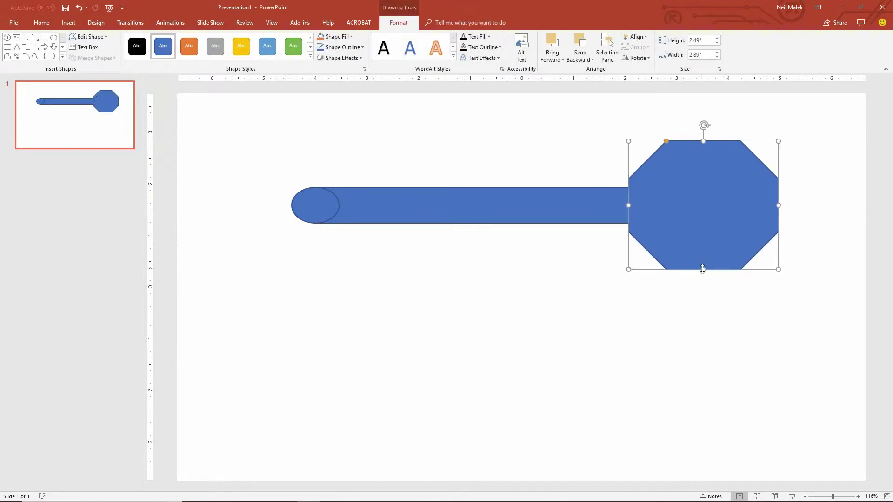
{"action": "left_click_drag", "start_coordinate": [704, 270], "coordinate": [702, 257]}
{"action": "left_click_drag", "start_coordinate": [703, 141], "coordinate": [704, 159]}
{"action": "left_click_drag", "start_coordinate": [696, 195], "coordinate": [694, 193]}
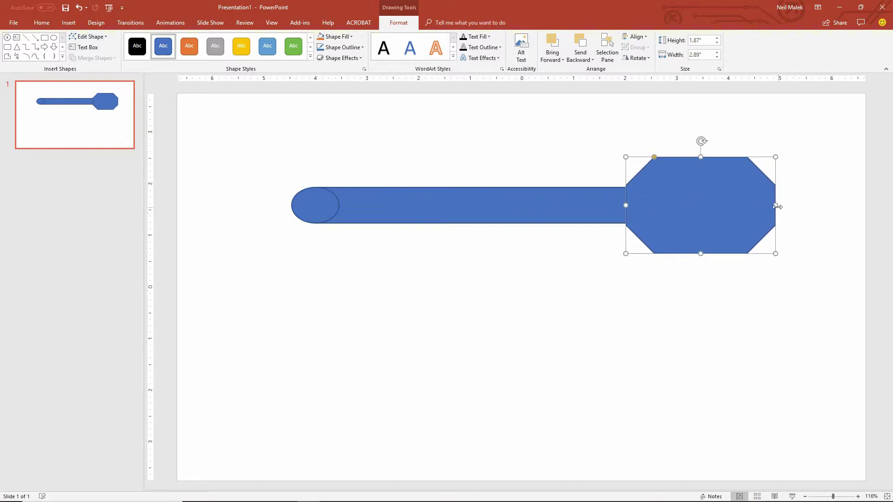
{"action": "left_click_drag", "start_coordinate": [776, 205], "coordinate": [715, 211]}
{"action": "left_click_drag", "start_coordinate": [682, 252], "coordinate": [682, 250]}
{"action": "left_click_drag", "start_coordinate": [683, 156], "coordinate": [684, 163]}
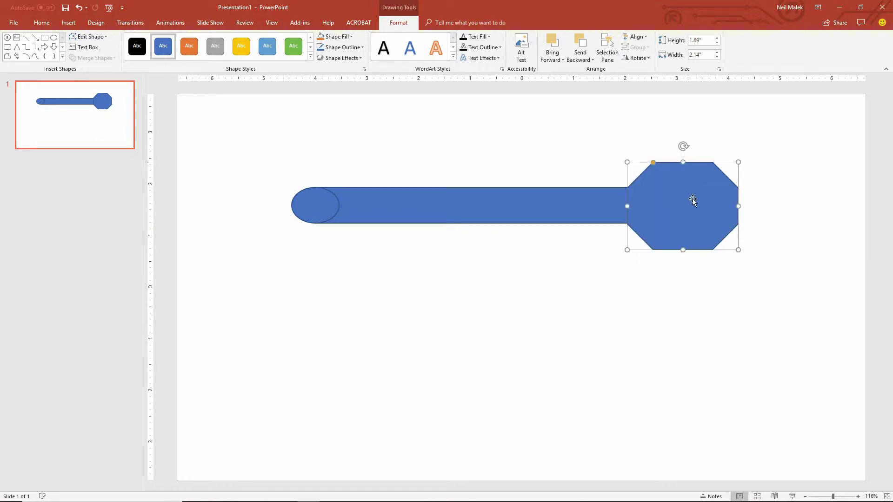
Subtract a small rectangle from the octagon's right side to cut the jaw notch.
{"action": "left_click", "coordinate": [762, 214]}
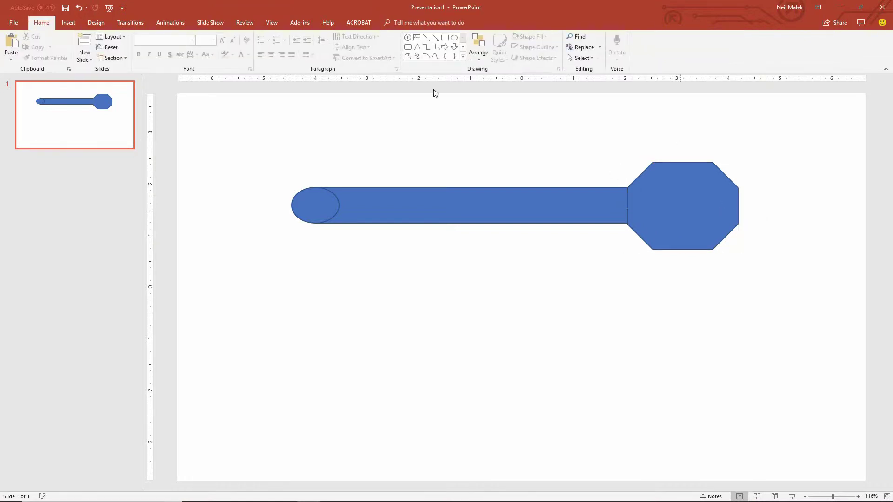
{"action": "left_click", "coordinate": [65, 24]}
{"action": "left_click", "coordinate": [158, 55]}
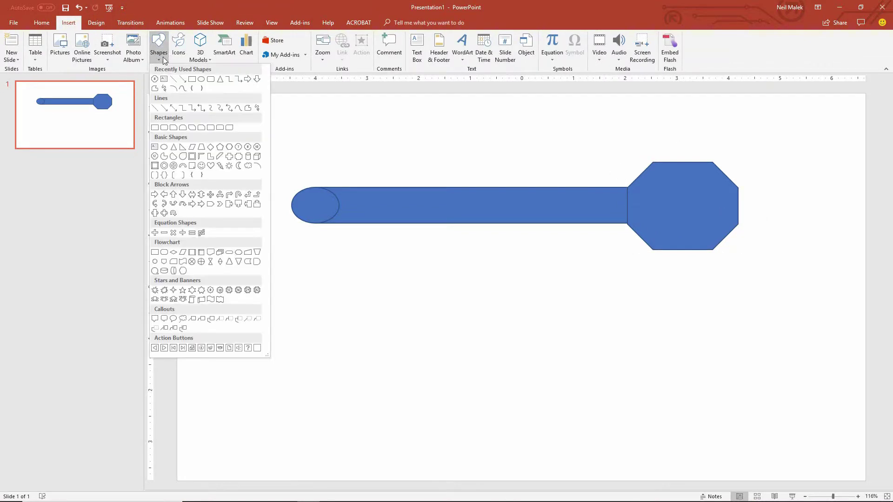
{"action": "left_click", "coordinate": [191, 79]}
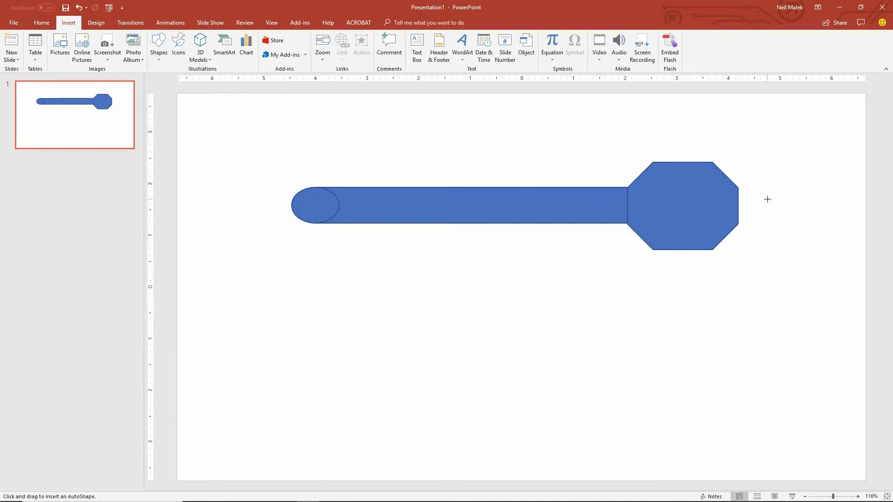
{"action": "left_click_drag", "start_coordinate": [783, 188], "coordinate": [676, 222]}
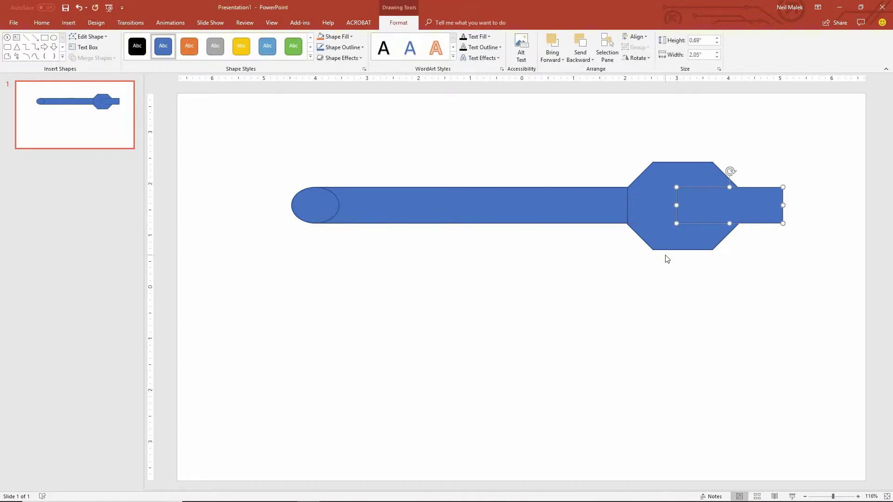
{"action": "left_click", "coordinate": [671, 181]}
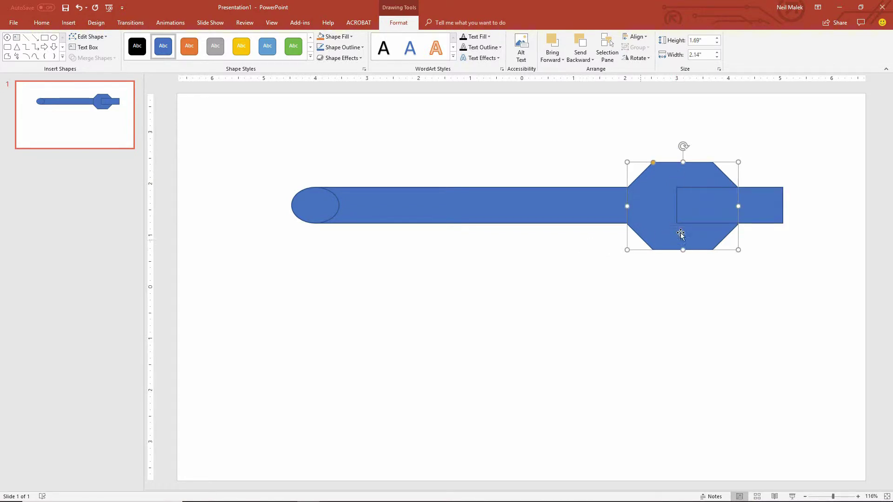
{"action": "left_click", "coordinate": [750, 210], "text": "shift"}
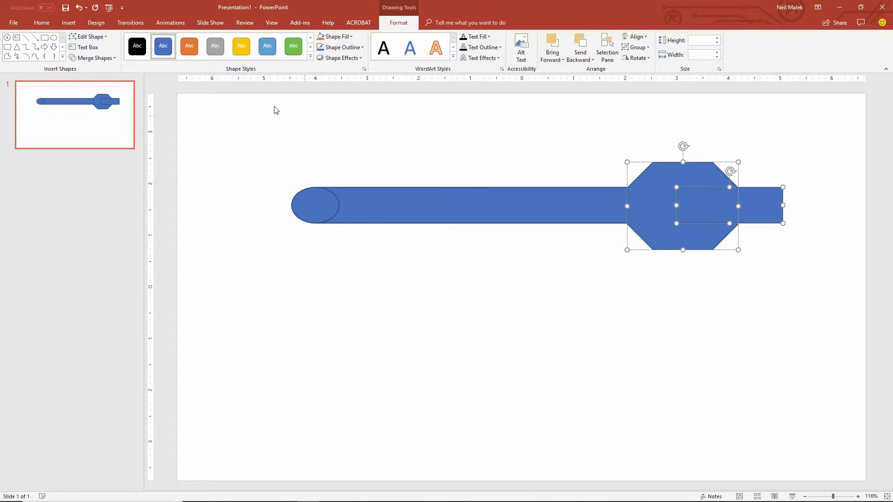
{"action": "left_click", "coordinate": [110, 58]}
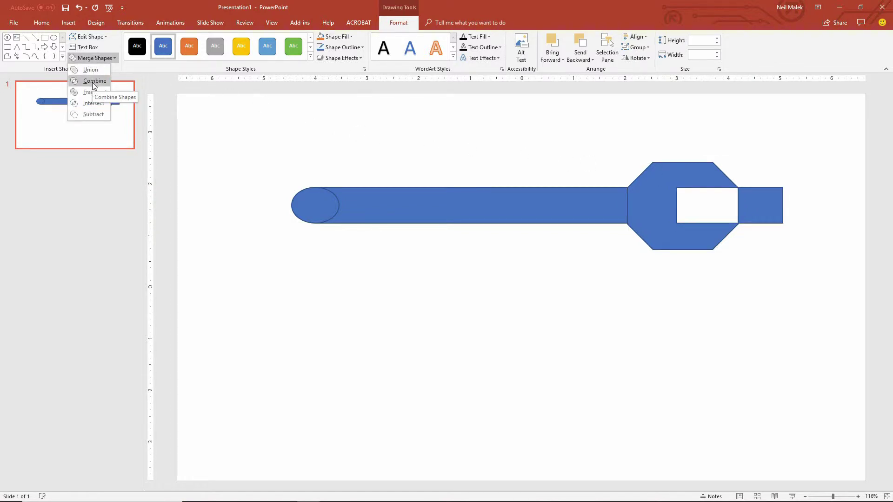
{"action": "left_click", "coordinate": [94, 115]}
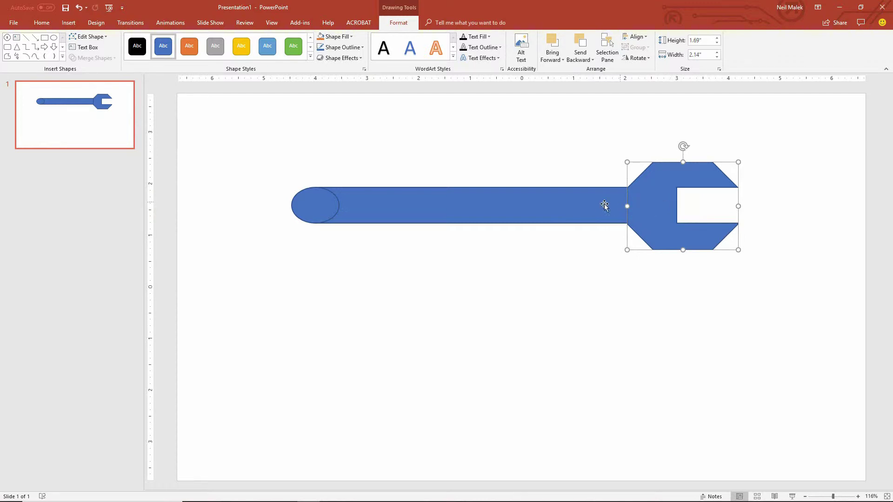
Union the head, bar and oval into a single 1.69" by 8.64" wrench shape.
{"action": "left_click", "coordinate": [570, 207], "text": "shift"}
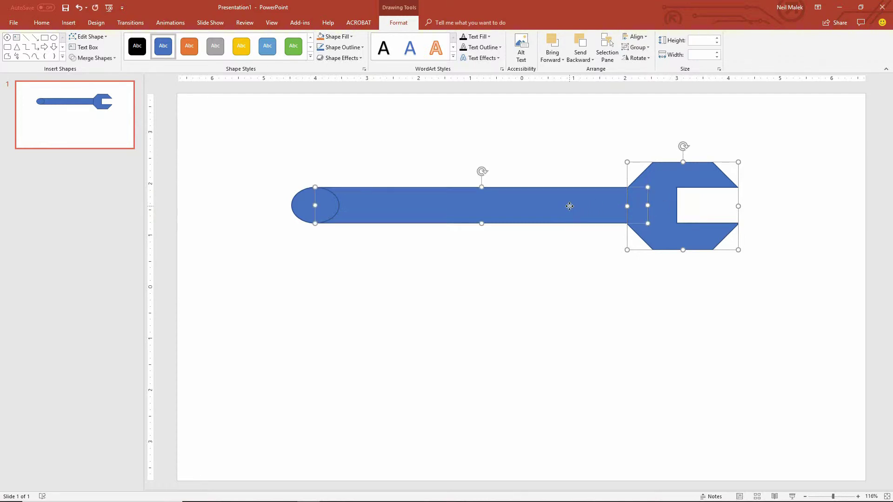
{"action": "left_click", "coordinate": [302, 208], "text": "shift"}
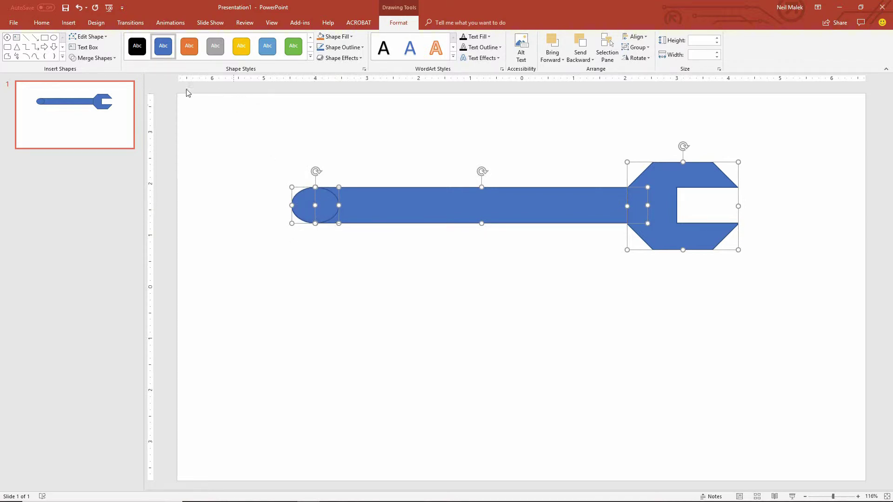
{"action": "left_click", "coordinate": [113, 57]}
{"action": "left_click", "coordinate": [98, 68]}
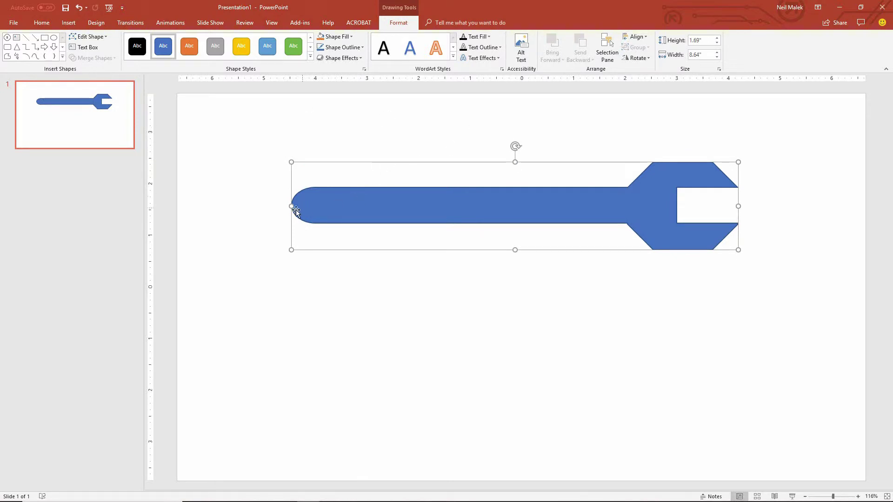
Narrow the wrench to 6.18" wide, shift it left, and remove its fill.
{"action": "left_click_drag", "start_coordinate": [292, 208], "coordinate": [419, 207]}
{"action": "left_click_drag", "start_coordinate": [581, 221], "coordinate": [438, 214]}
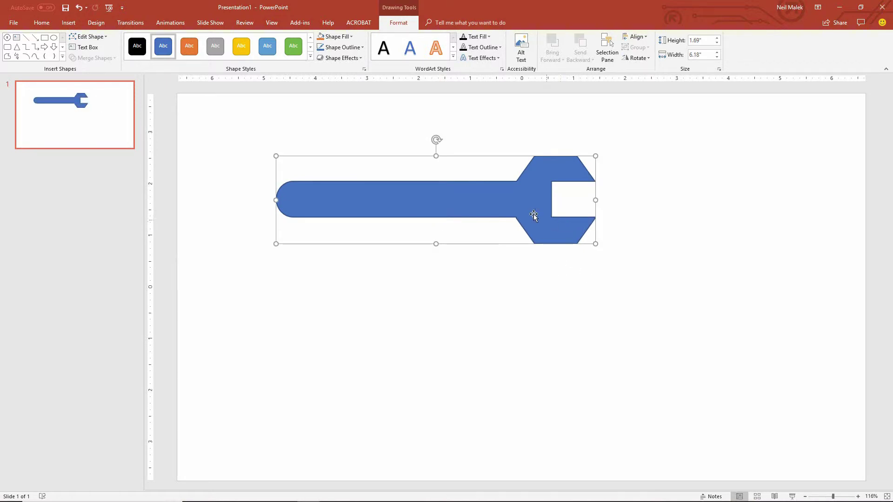
{"action": "left_click", "coordinate": [351, 37]}
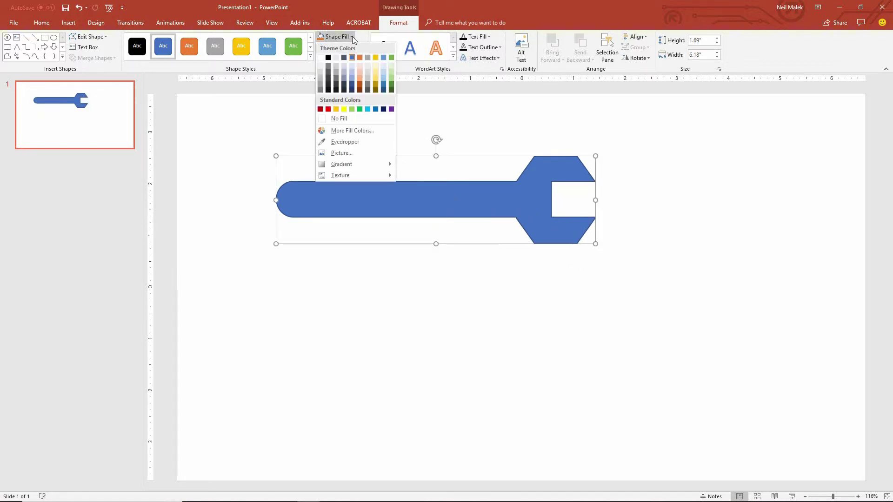
{"action": "left_click", "coordinate": [342, 118]}
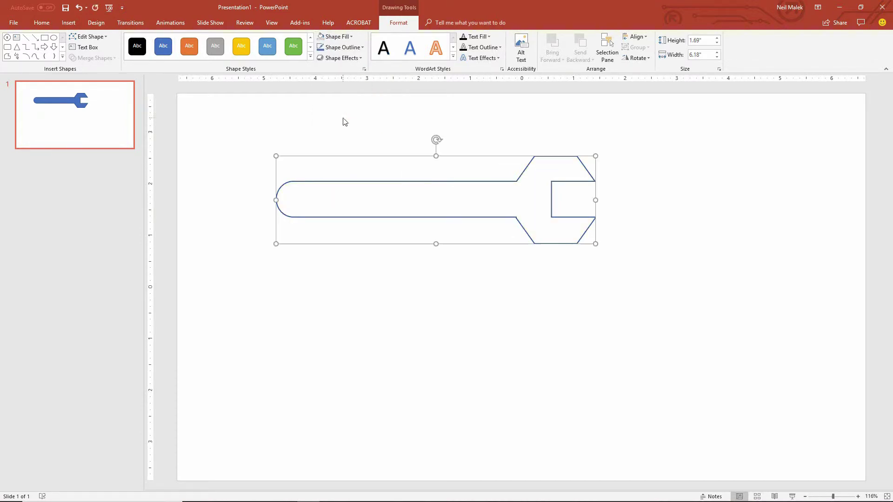
Give the wrench a 6 pt black outline and move it to the upper left.
{"action": "left_click", "coordinate": [363, 46]}
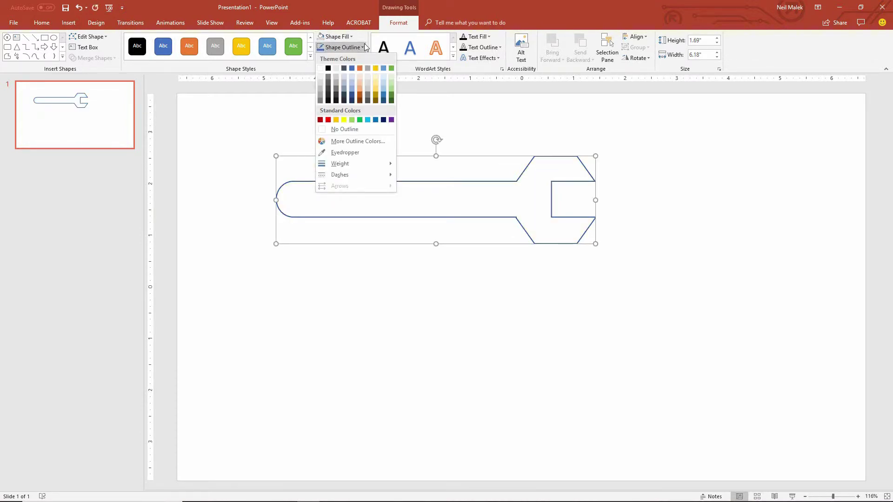
{"action": "left_click", "coordinate": [328, 69]}
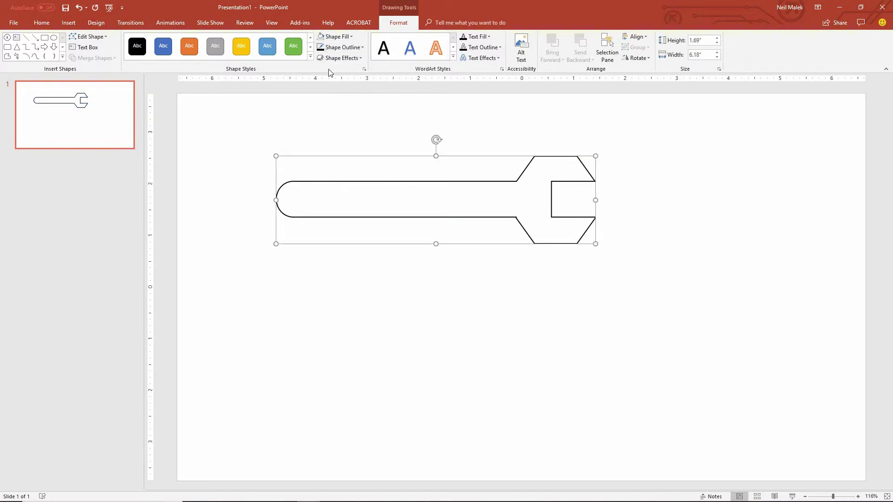
{"action": "left_click", "coordinate": [364, 47]}
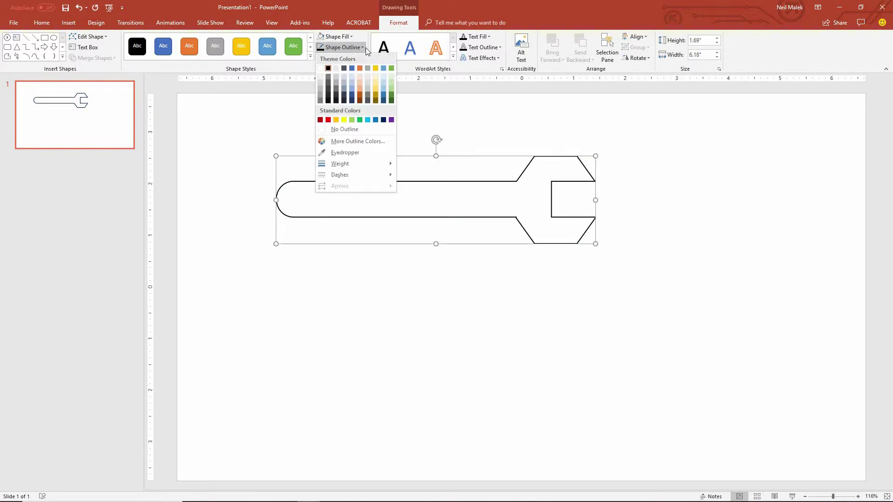
{"action": "mouse_move", "coordinate": [359, 163]}
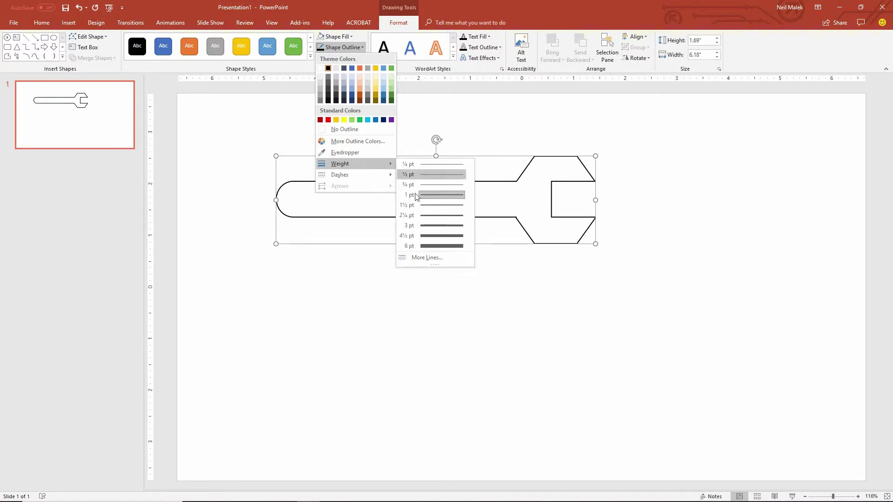
{"action": "left_click", "coordinate": [433, 247]}
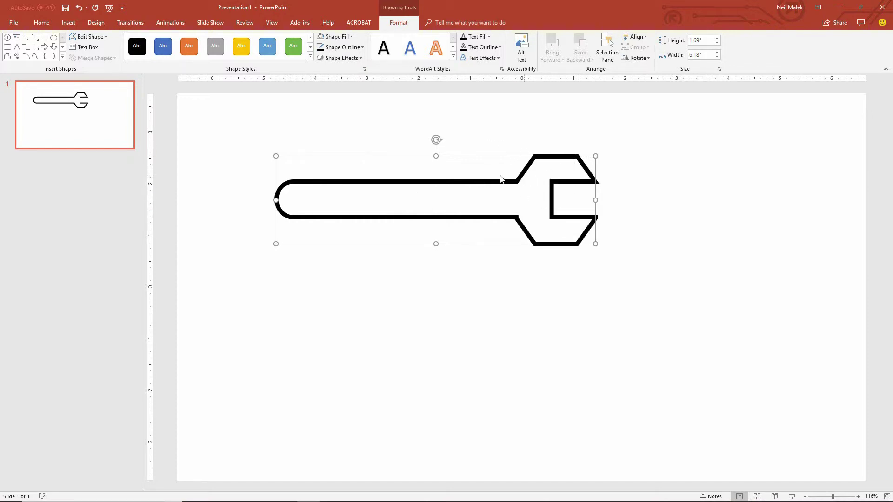
{"action": "left_click_drag", "start_coordinate": [501, 181], "coordinate": [434, 137]}
Draw a circle below the wrench's left end.
{"action": "left_click", "coordinate": [510, 260]}
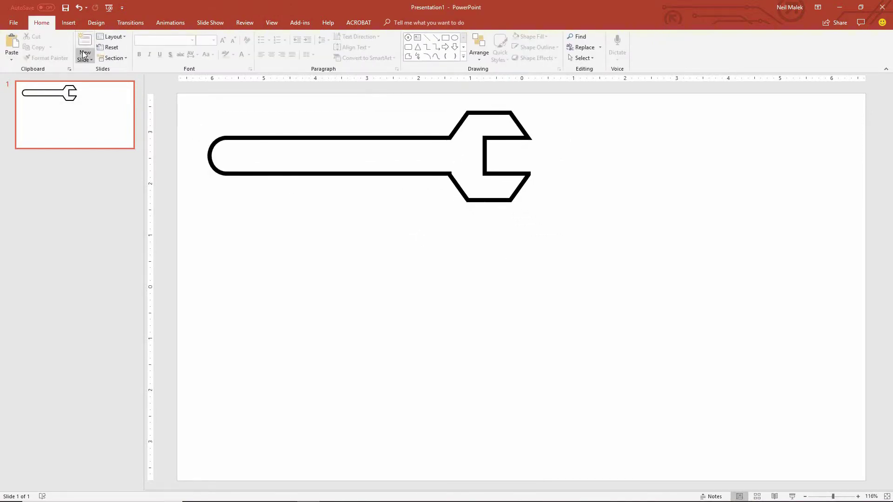
{"action": "left_click", "coordinate": [67, 23]}
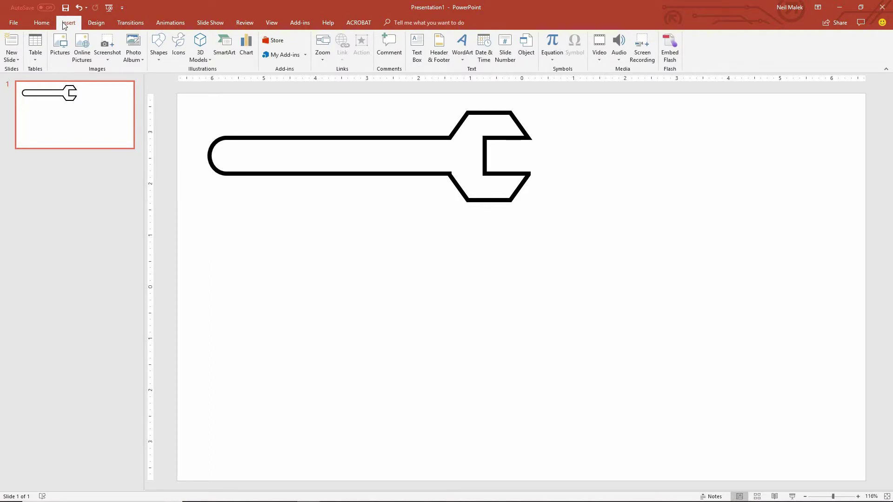
{"action": "left_click", "coordinate": [159, 52]}
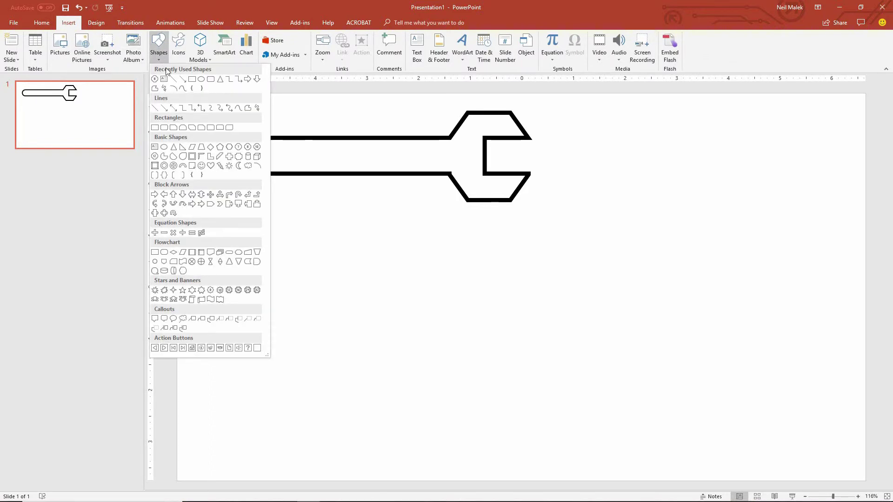
{"action": "left_click", "coordinate": [201, 79]}
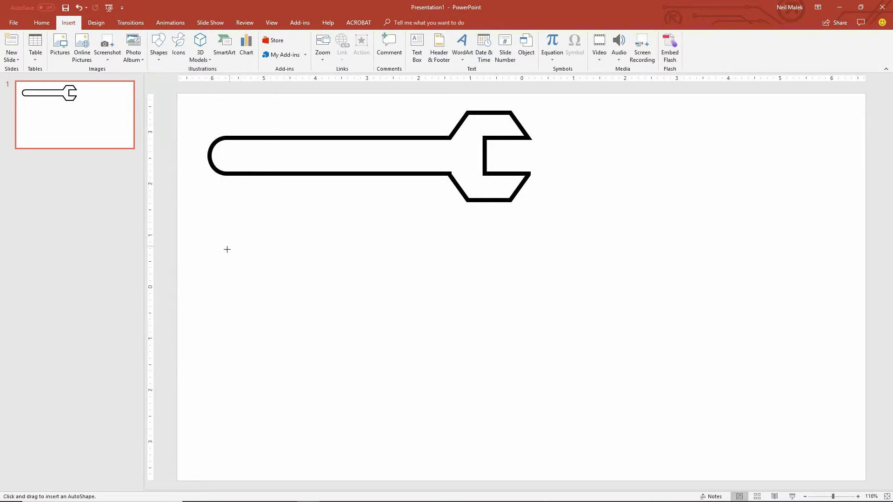
{"action": "left_click_drag", "start_coordinate": [221, 255], "coordinate": [284, 317]}
Add a small rectangle overlapping the circle's right side.
{"action": "left_click", "coordinate": [69, 22]}
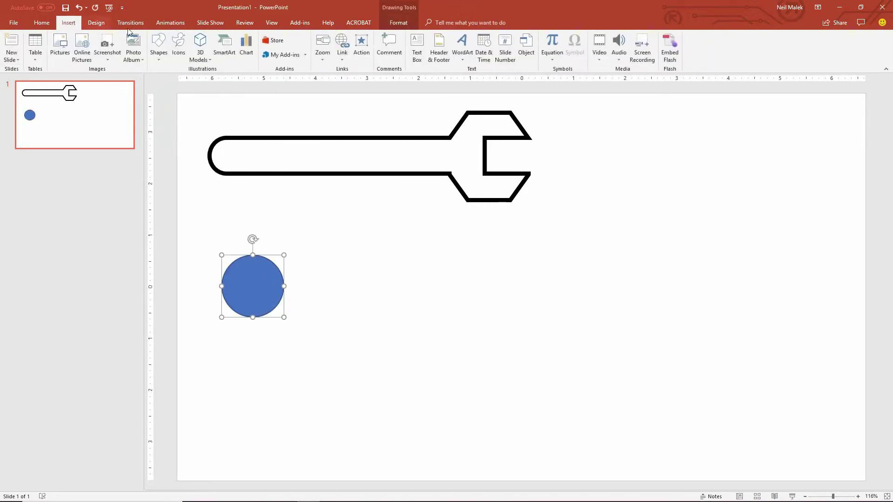
{"action": "left_click", "coordinate": [155, 56]}
{"action": "left_click", "coordinate": [185, 82]}
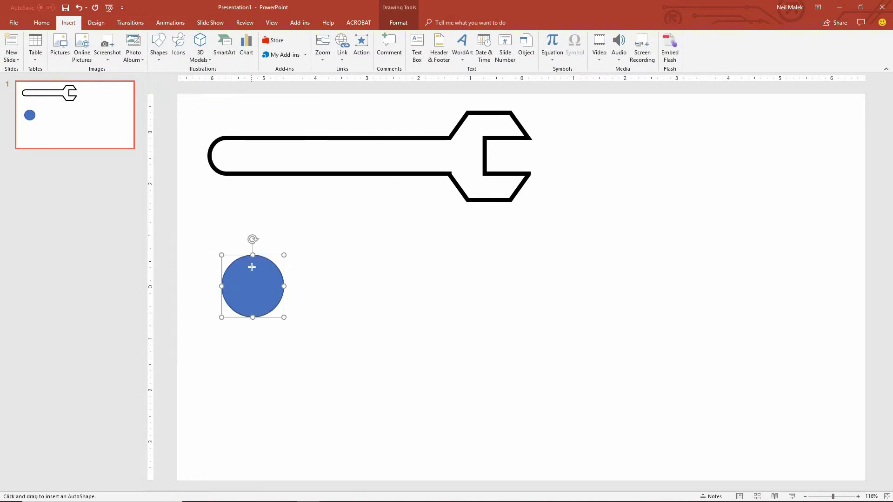
{"action": "mouse_move", "coordinate": [299, 287]}
{"action": "left_mouse_down"}
{"action": "mouse_move", "coordinate": [305, 279]}
{"action": "mouse_move", "coordinate": [309, 308]}
{"action": "mouse_move", "coordinate": [295, 290]}
{"action": "left_mouse_up"}
{"action": "left_click", "coordinate": [155, 96]}
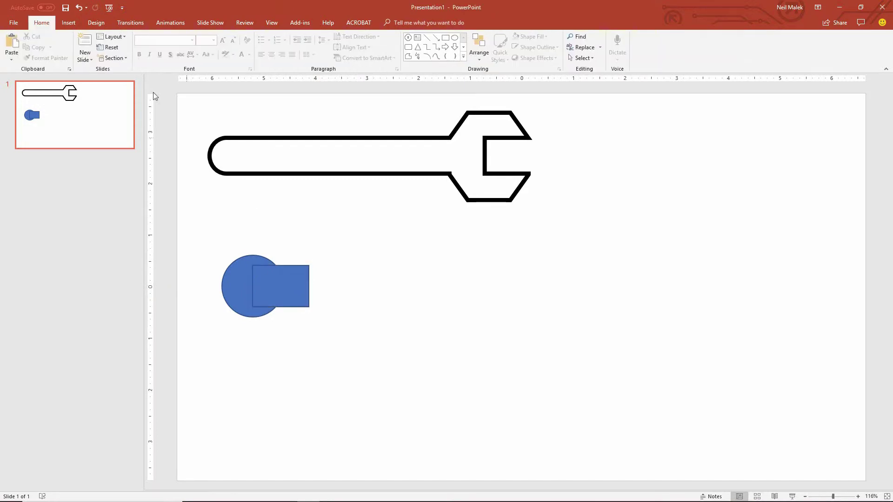
Draw the large handle rectangle beside the circle, aligned with it.
{"action": "left_click", "coordinate": [68, 22]}
{"action": "left_click", "coordinate": [159, 46]}
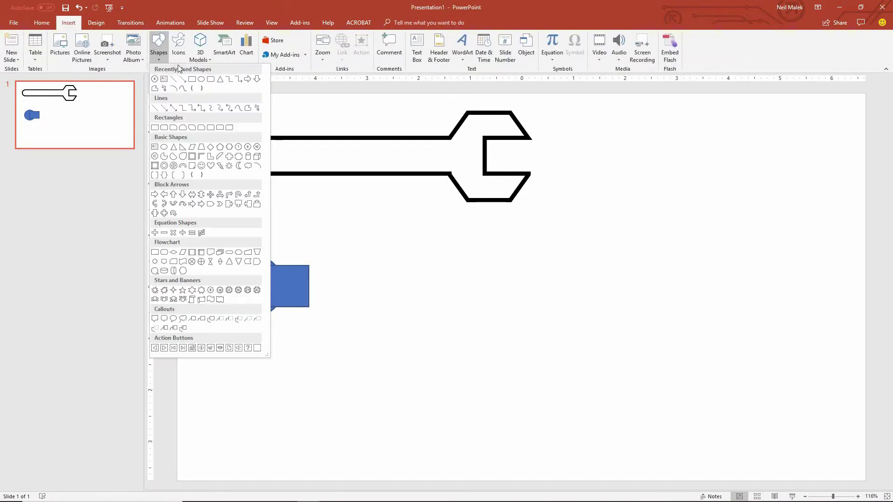
{"action": "left_click", "coordinate": [201, 79]}
{"action": "left_click_drag", "start_coordinate": [290, 252], "coordinate": [580, 339]}
{"action": "left_click_drag", "start_coordinate": [504, 315], "coordinate": [502, 307]}
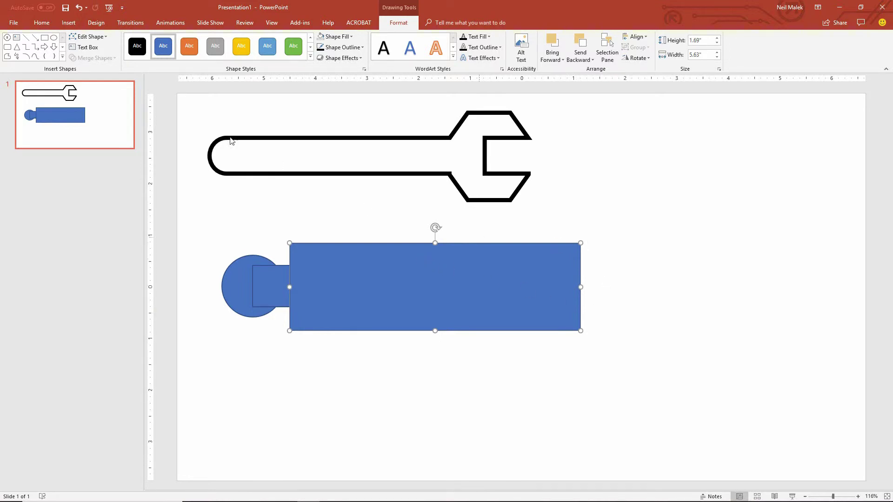
Add a small rectangle at the handle's right end.
{"action": "left_click", "coordinate": [68, 22]}
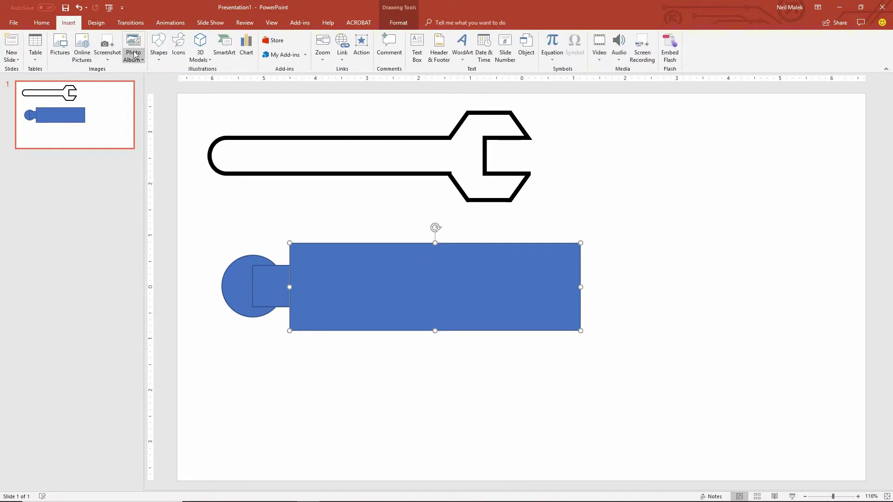
{"action": "left_click", "coordinate": [158, 47]}
{"action": "left_click", "coordinate": [186, 80]}
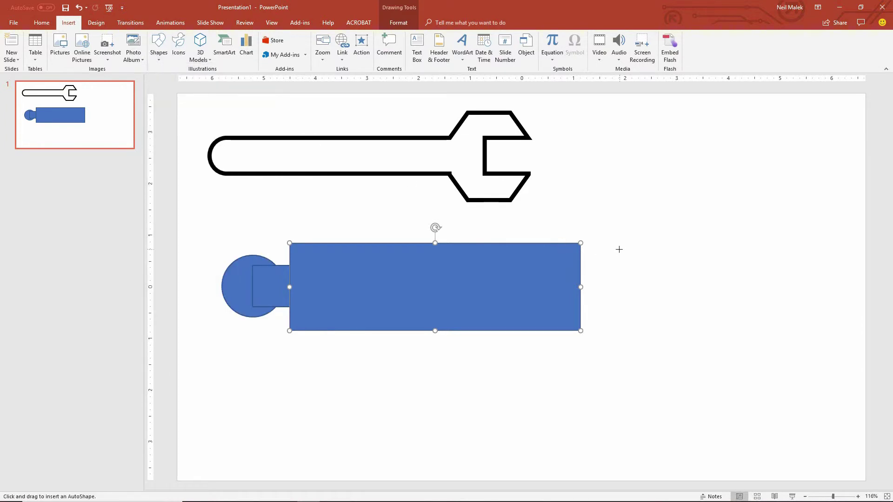
{"action": "left_click_drag", "start_coordinate": [602, 254], "coordinate": [576, 299]}
{"action": "left_click", "coordinate": [629, 296]}
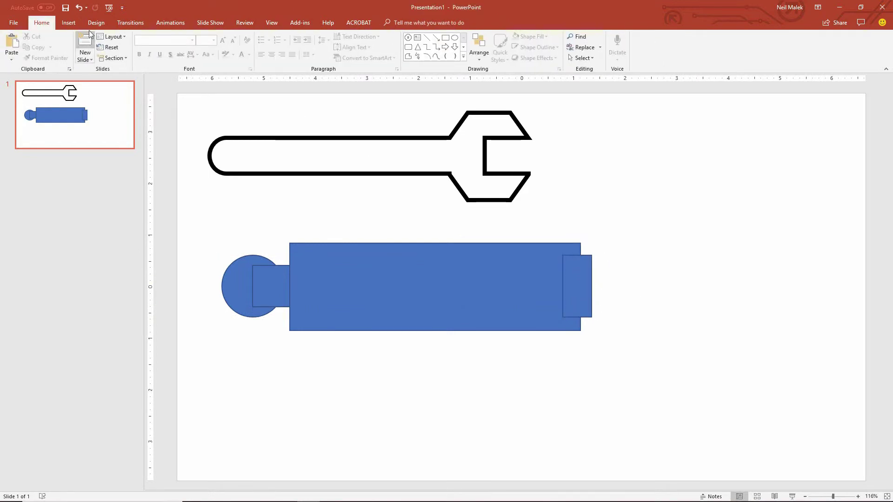
Draw a narrow collar rectangle just past the handle.
{"action": "left_click", "coordinate": [68, 22]}
{"action": "left_click", "coordinate": [158, 47]}
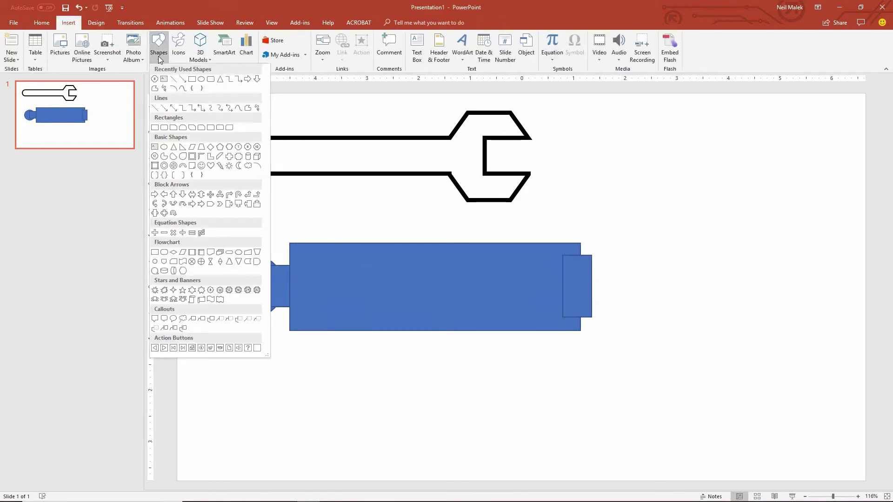
{"action": "left_click", "coordinate": [185, 88]}
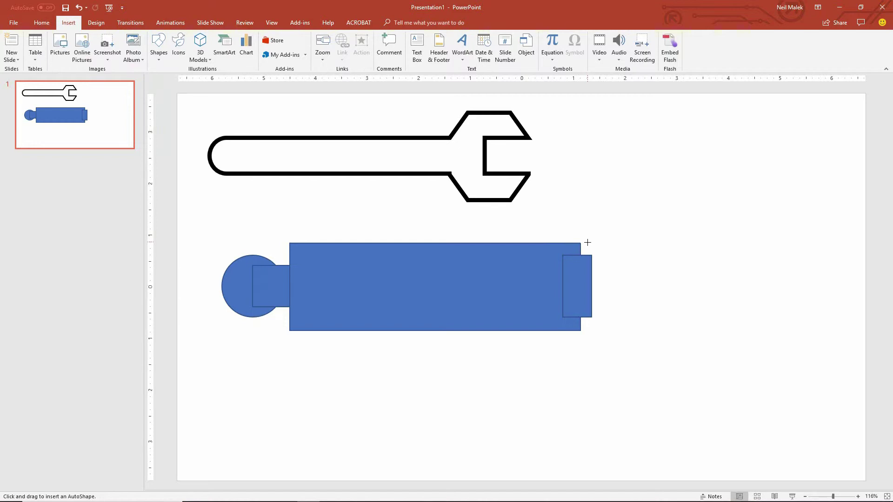
{"action": "mouse_move", "coordinate": [588, 242]}
{"action": "left_mouse_down"}
{"action": "mouse_move", "coordinate": [605, 262]}
{"action": "mouse_move", "coordinate": [607, 330]}
{"action": "left_mouse_up"}
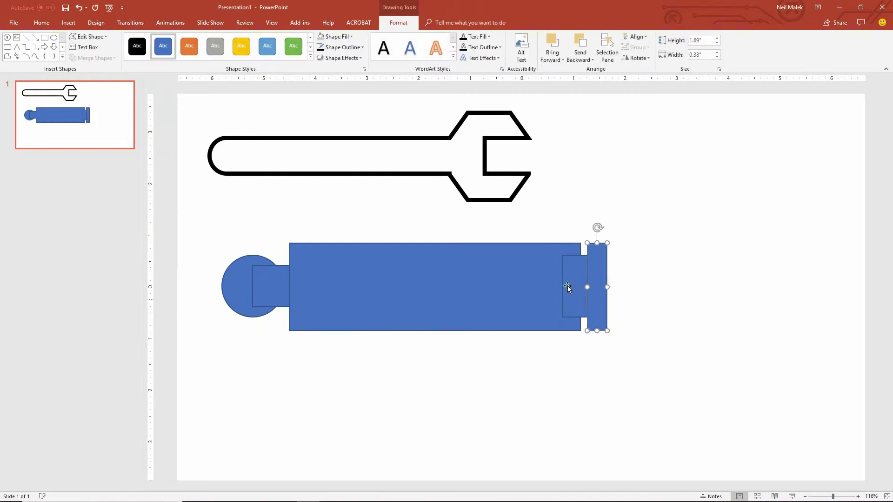
{"action": "left_click", "coordinate": [90, 37]}
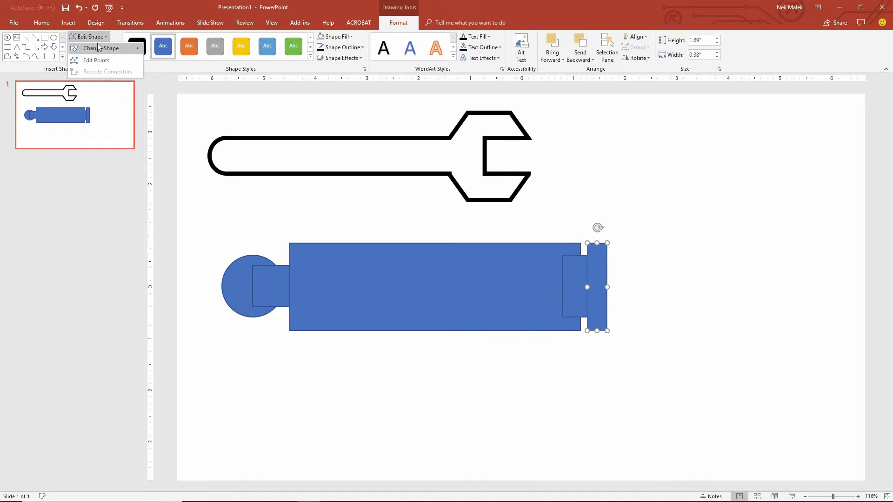
Draw the long thin shaft extending right, then shift all screwdriver parts left.
{"action": "left_click", "coordinate": [70, 23]}
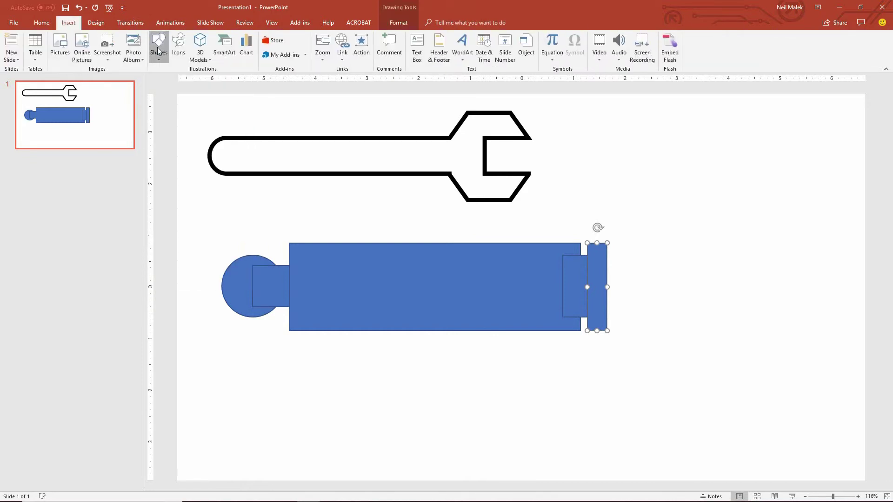
{"action": "left_click", "coordinate": [158, 43]}
{"action": "left_click", "coordinate": [195, 78]}
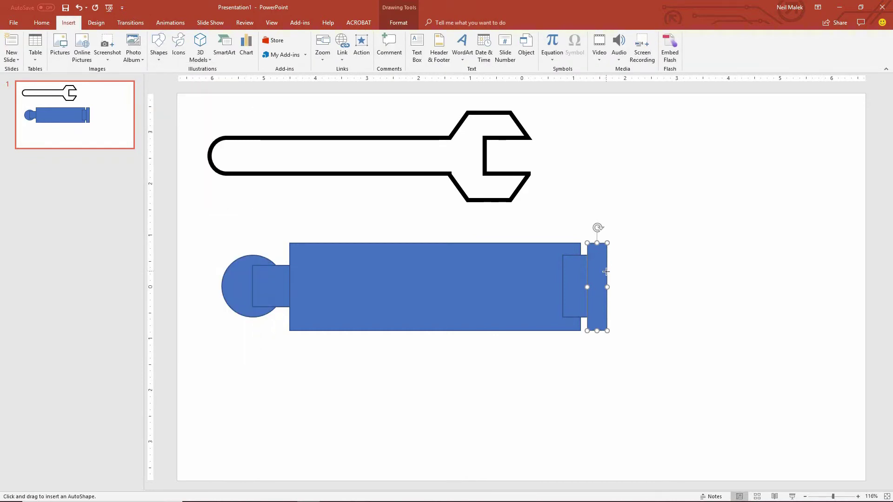
{"action": "mouse_move", "coordinate": [602, 275]}
{"action": "left_mouse_down"}
{"action": "mouse_move", "coordinate": [804, 300]}
{"action": "mouse_move", "coordinate": [844, 294]}
{"action": "left_mouse_up"}
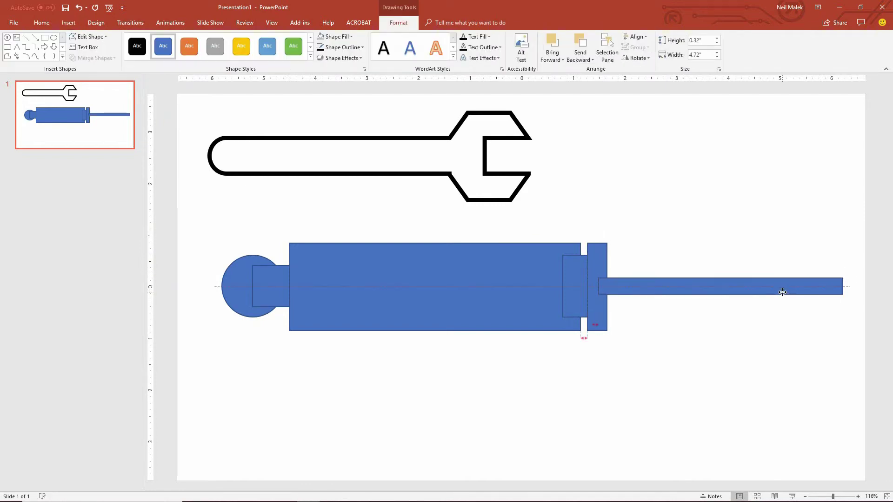
{"action": "left_click_drag", "start_coordinate": [198, 232], "coordinate": [856, 347]}
{"action": "left_click_drag", "start_coordinate": [530, 299], "coordinate": [489, 298]}
Add the 0.56" by 1.27" tip block at the shaft's end.
{"action": "left_click", "coordinate": [672, 355]}
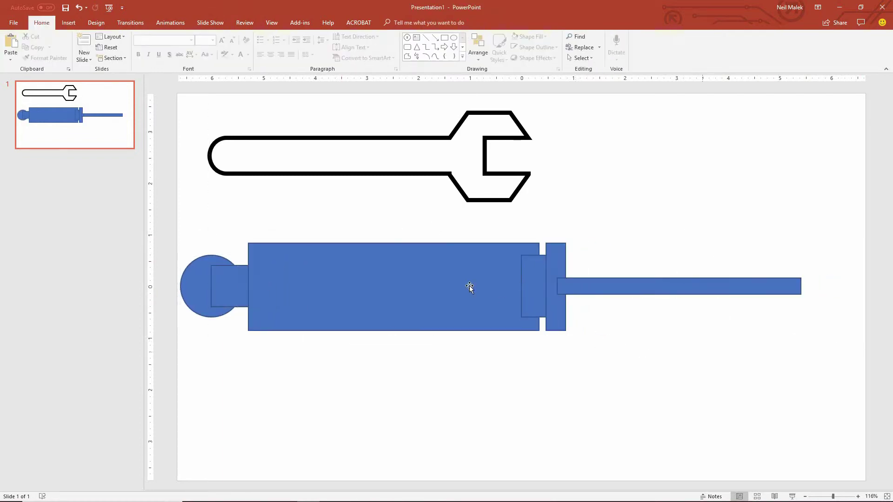
{"action": "left_click", "coordinate": [69, 23]}
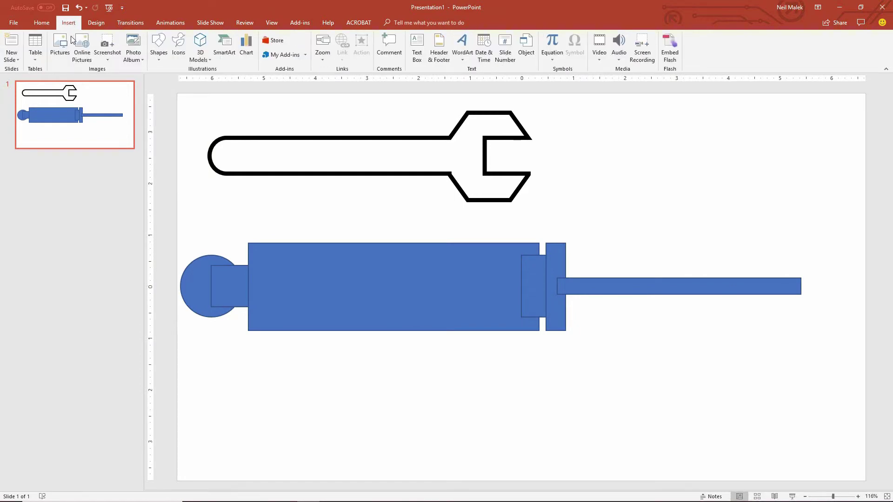
{"action": "left_click", "coordinate": [154, 56]}
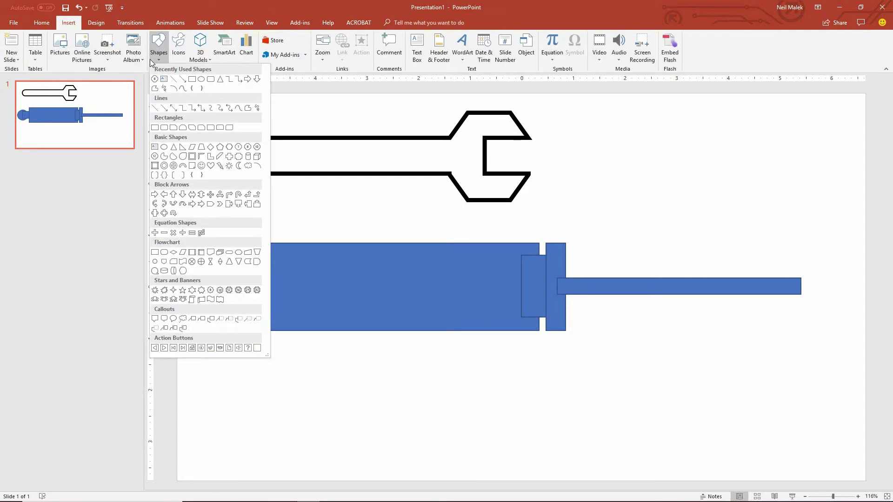
{"action": "left_click", "coordinate": [191, 80]}
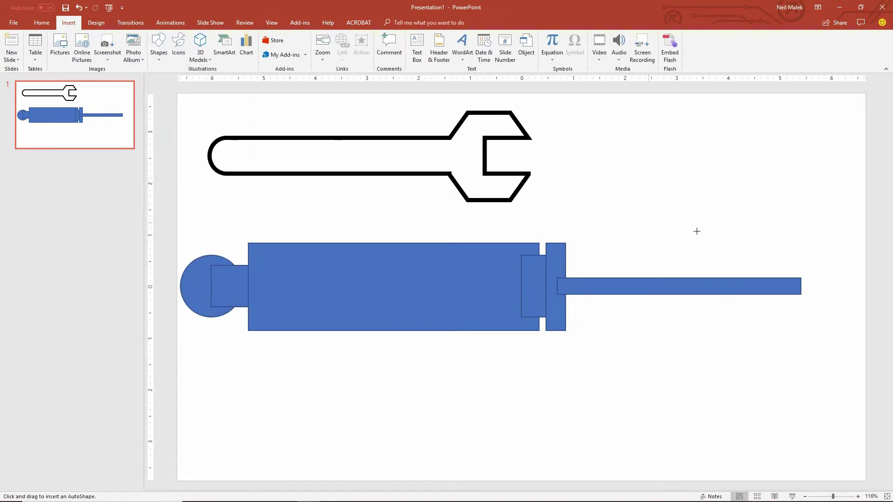
{"action": "mouse_move", "coordinate": [795, 268]}
{"action": "left_mouse_down"}
{"action": "mouse_move", "coordinate": [846, 299]}
{"action": "mouse_move", "coordinate": [863, 294]}
{"action": "mouse_move", "coordinate": [834, 291]}
{"action": "left_mouse_up"}
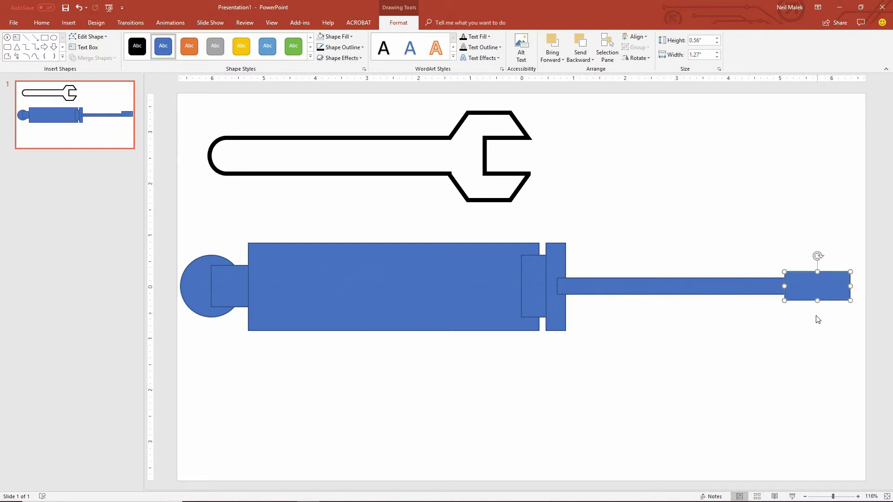
Union all screwdriver parts into one shape.
{"action": "left_click", "coordinate": [856, 246]}
{"action": "left_click_drag", "start_coordinate": [858, 238], "coordinate": [178, 349]}
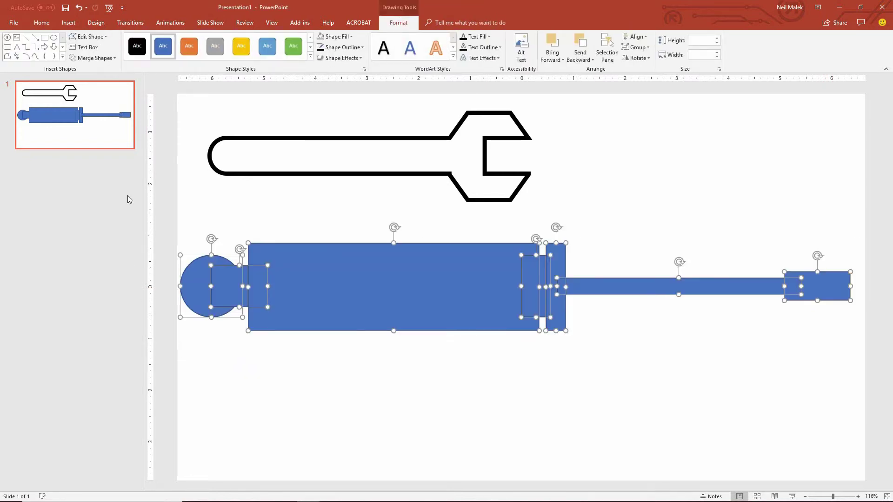
{"action": "left_click", "coordinate": [112, 60]}
{"action": "left_click", "coordinate": [91, 70]}
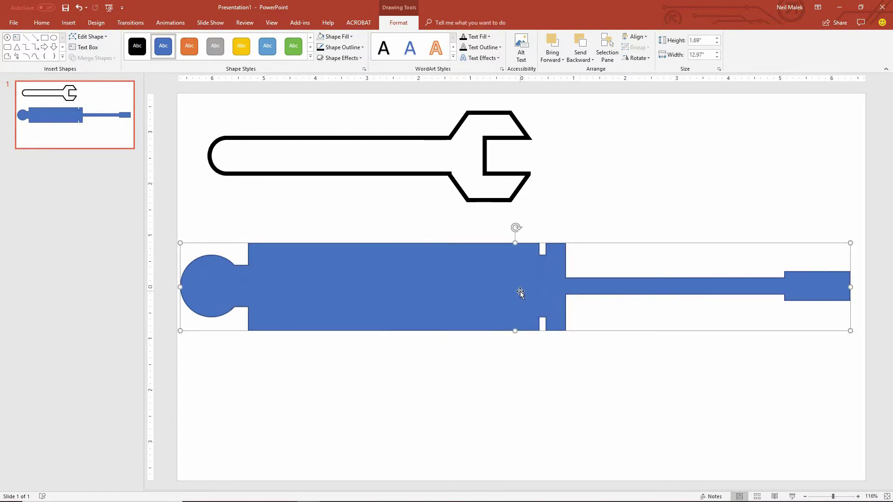
Copy the wrench's unfilled black outline onto the screwdriver with Format Painter.
{"action": "left_click", "coordinate": [430, 173]}
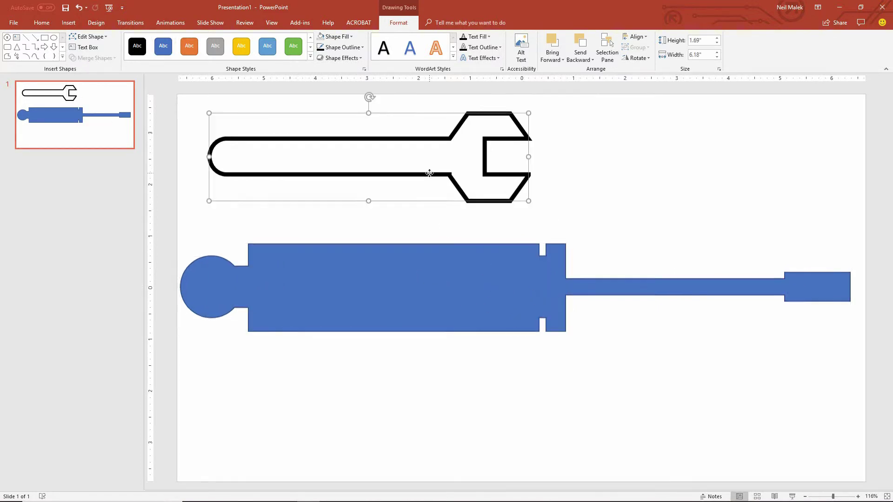
{"action": "left_click", "coordinate": [44, 23]}
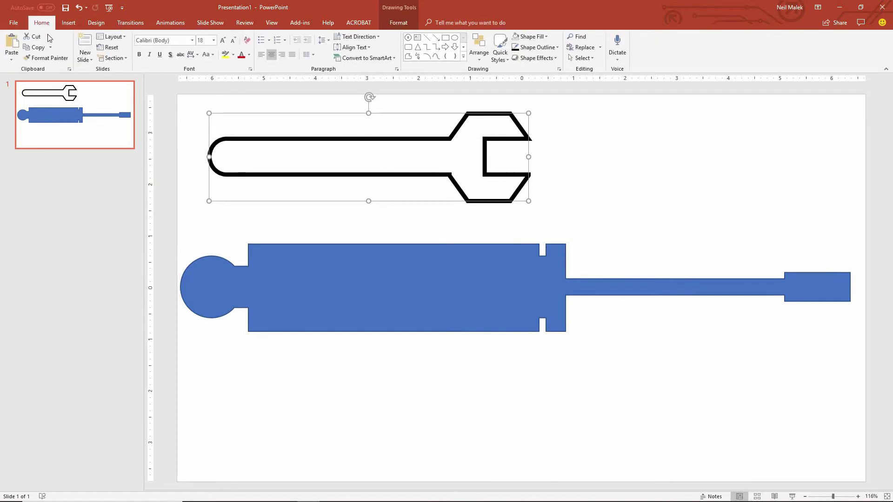
{"action": "left_click", "coordinate": [46, 61]}
{"action": "left_click", "coordinate": [403, 269]}
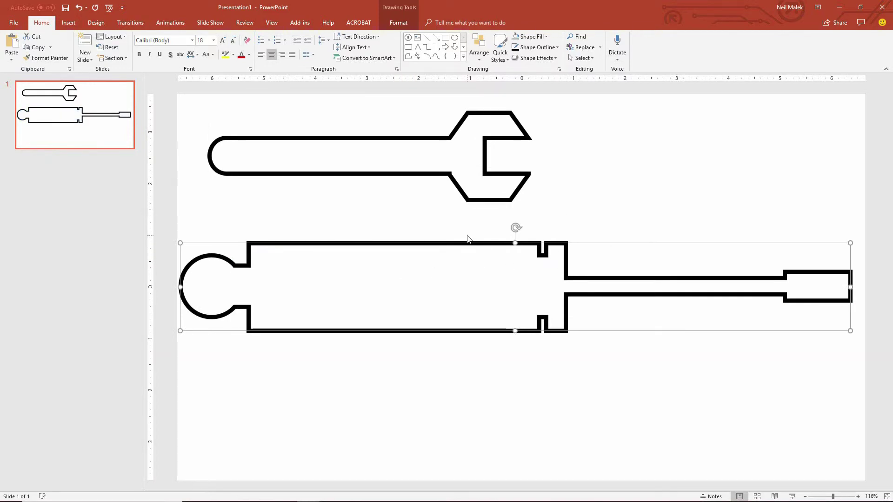
Undo the formatting, shrink the screwdriver, and move it directly beneath the wrench.
{"action": "key", "text": "ctrl+z"}
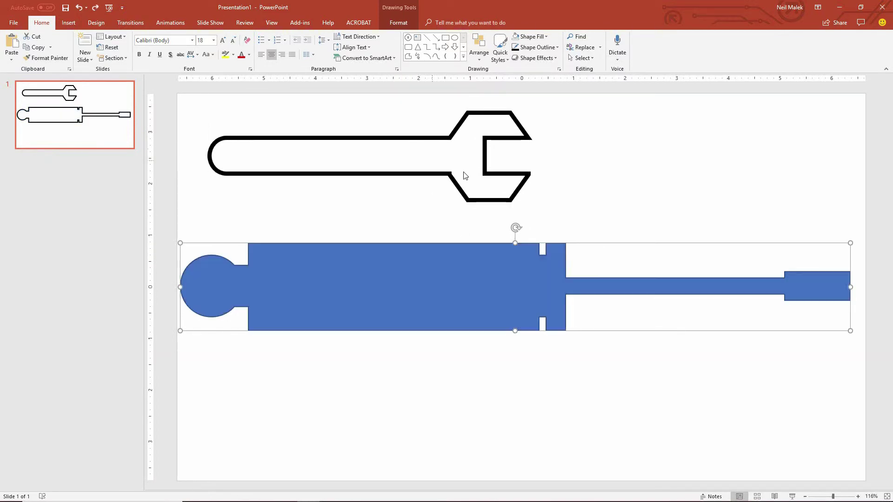
{"action": "left_click_drag", "start_coordinate": [851, 241], "coordinate": [595, 298]}
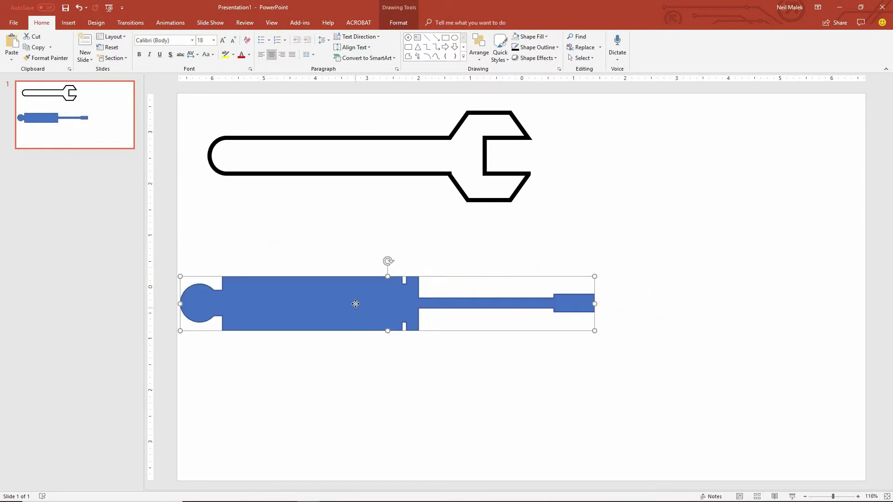
{"action": "left_click_drag", "start_coordinate": [358, 298], "coordinate": [369, 248]}
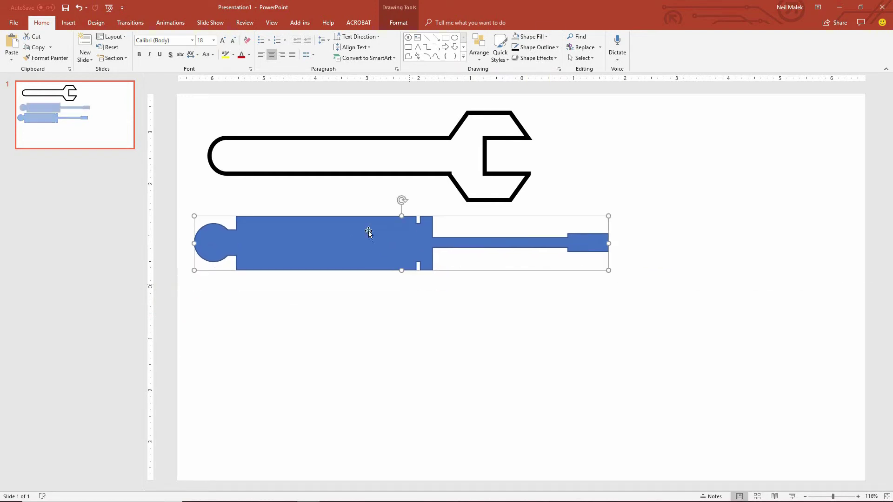
Paint the wrench's black outline with no fill onto the screwdriver.
{"action": "left_click", "coordinate": [351, 175]}
{"action": "left_click", "coordinate": [51, 58]}
{"action": "left_click", "coordinate": [296, 230]}
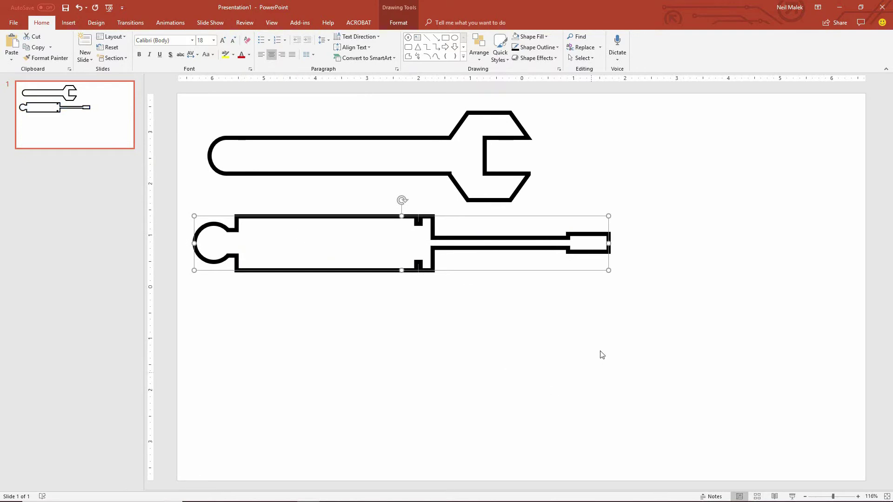
{"action": "left_click", "coordinate": [588, 351]}
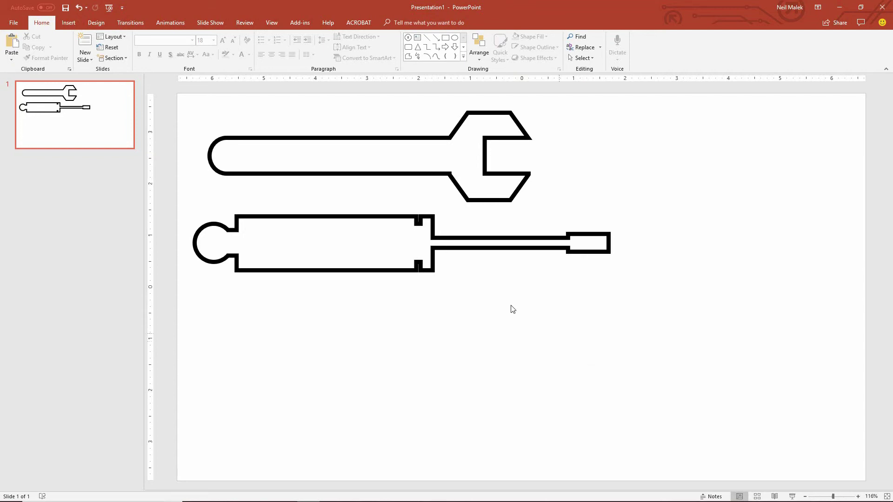
Save the screwdriver shape as a PNG picture named Screwdriver on the Desktop.
{"action": "left_click", "coordinate": [440, 249]}
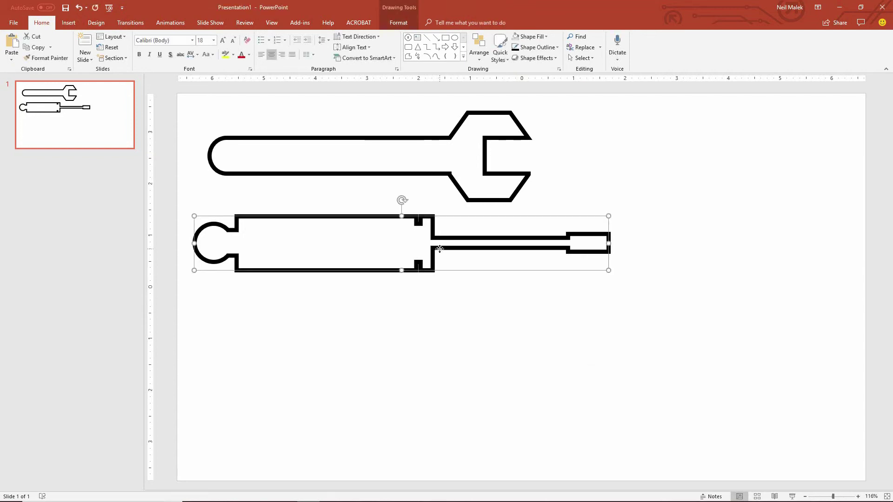
{"action": "right_click", "coordinate": [440, 249]}
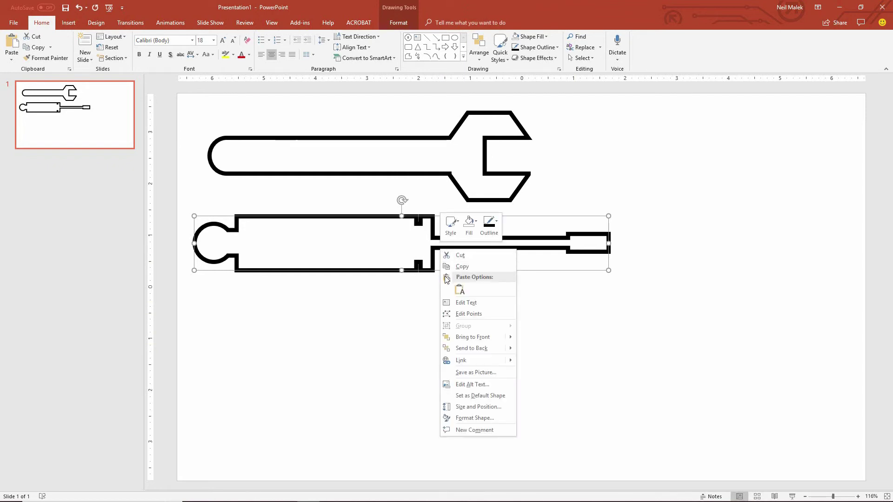
{"action": "left_click", "coordinate": [473, 373]}
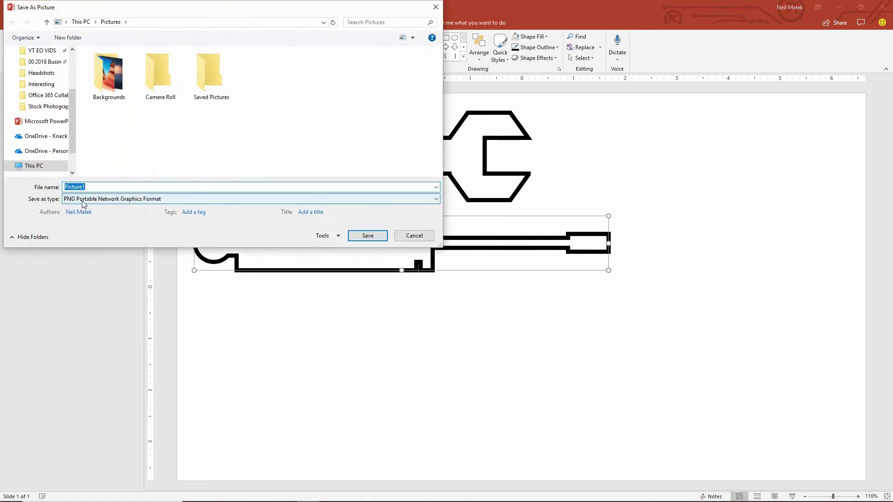
{"action": "type", "text": "Screwdriver"}
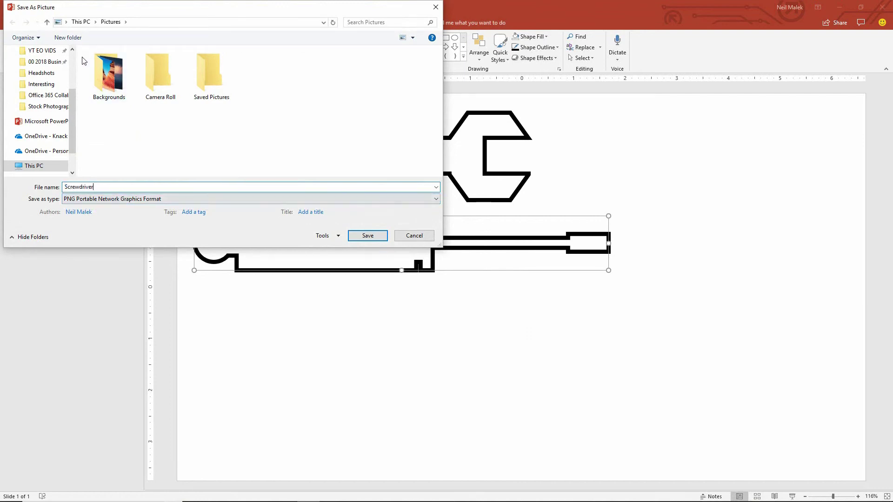
{"action": "scroll", "coordinate": [42, 112], "scroll_direction": "up", "scroll_amount": 3}
{"action": "left_click", "coordinate": [29, 71]}
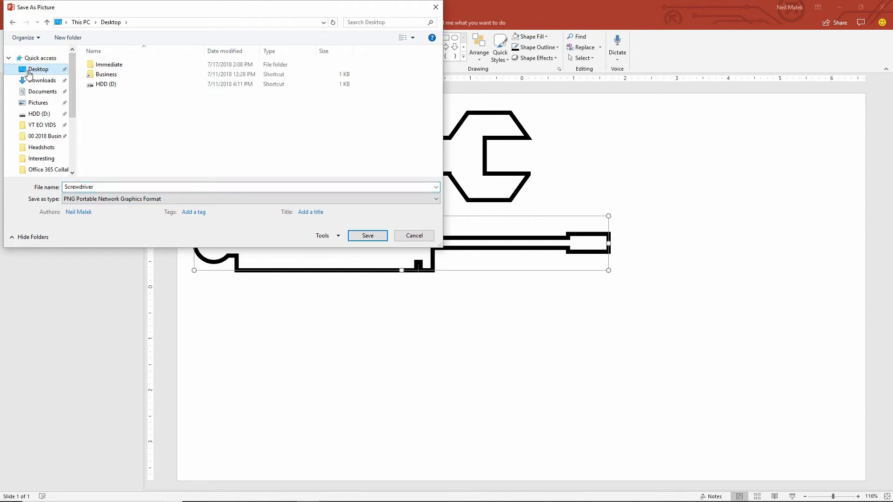
{"action": "left_click", "coordinate": [370, 237]}
Save the wrench shape as a PNG picture named Wrench.
{"action": "left_click", "coordinate": [389, 173]}
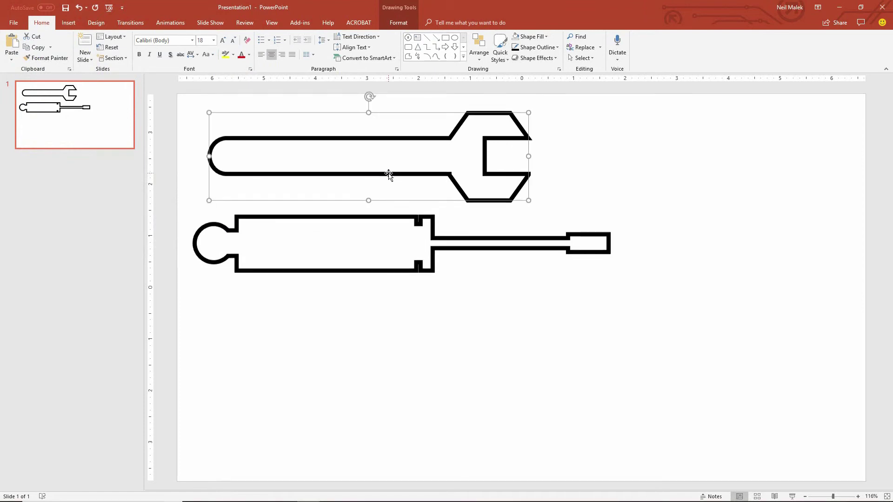
{"action": "right_click", "coordinate": [389, 173]}
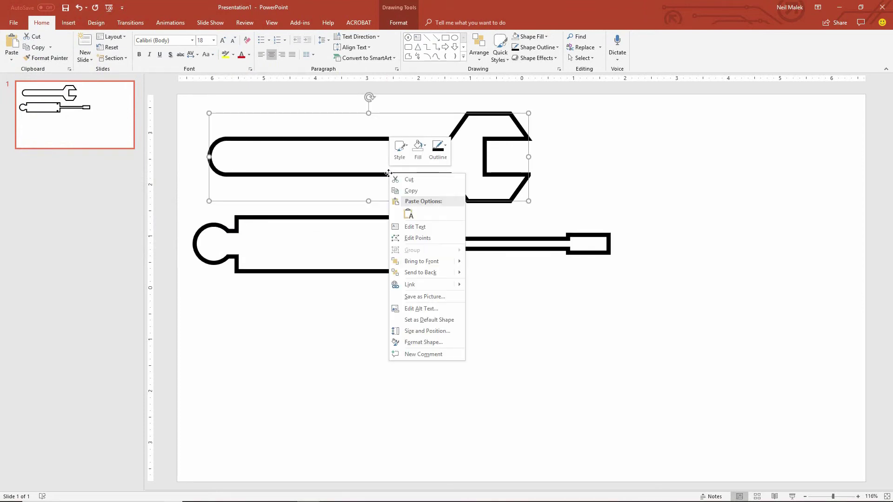
{"action": "left_click", "coordinate": [424, 297]}
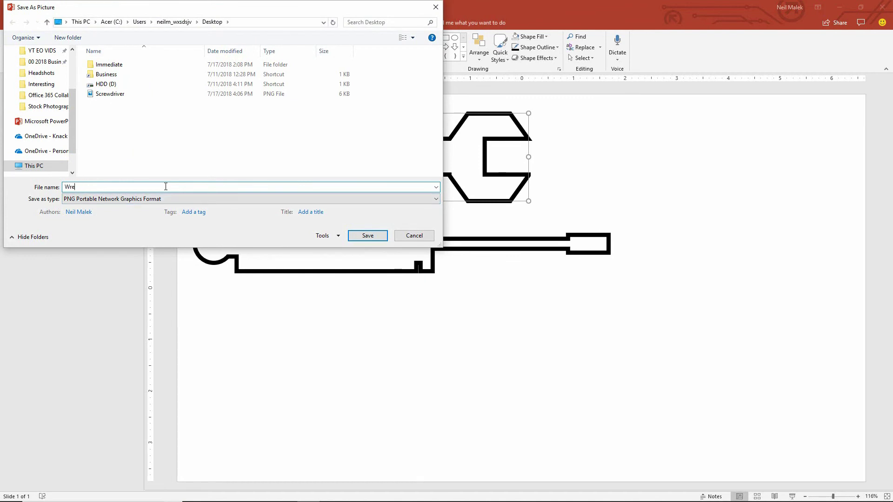
{"action": "key", "text": "Return"}
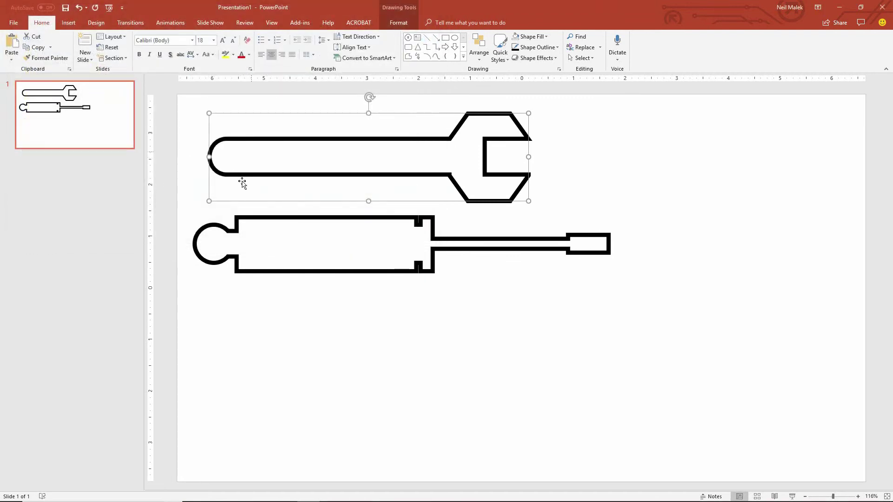
{"action": "mouse_move", "coordinate": [216, 500]}
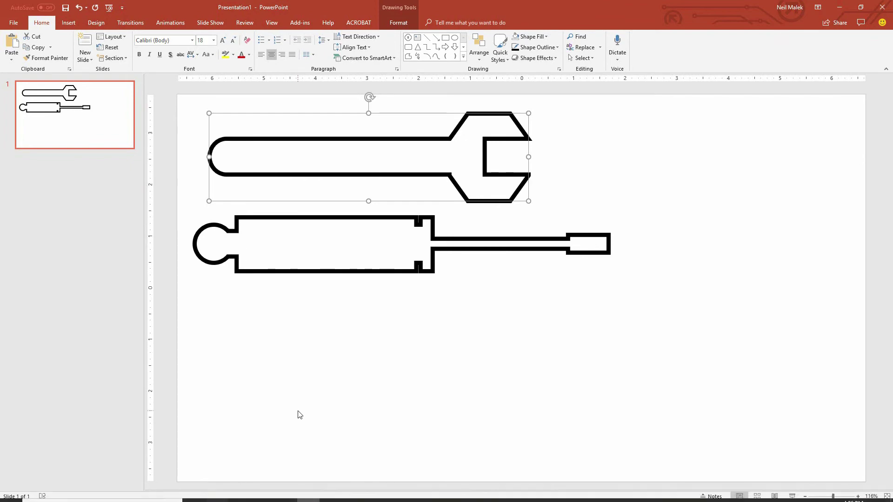
Launch Word and create a new blank document.
{"action": "key", "text": "super"}
{"action": "type", "text": "word"}
{"action": "key", "text": "Return"}
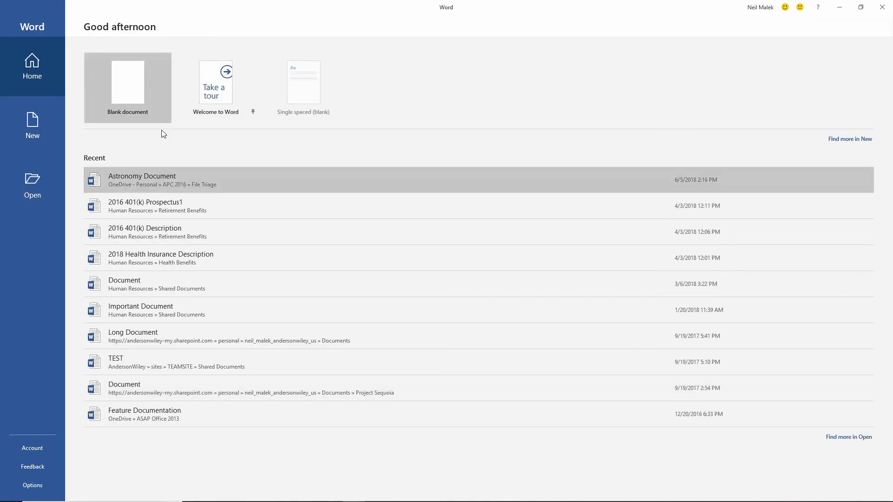
{"action": "left_click", "coordinate": [143, 85]}
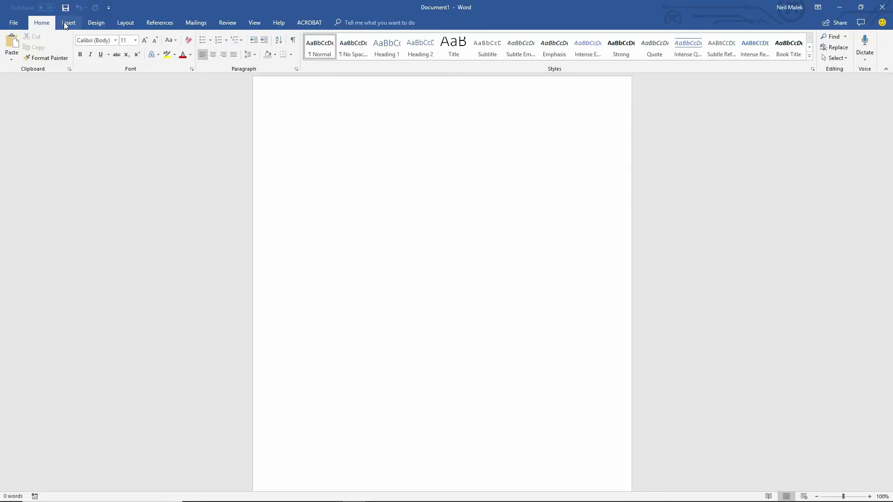
Insert Screwdriver.png from the Desktop into the document.
{"action": "left_click", "coordinate": [69, 23]}
{"action": "left_click", "coordinate": [99, 52]}
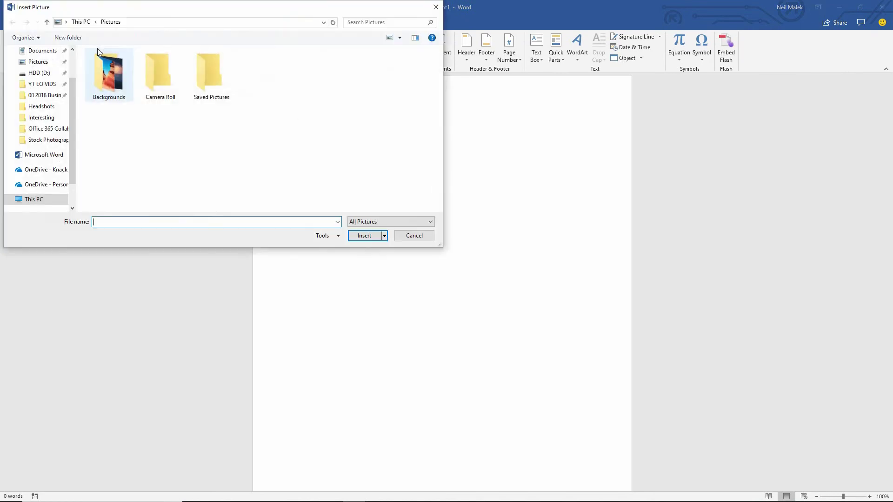
{"action": "scroll", "coordinate": [41, 67], "scroll_direction": "up", "scroll_amount": 2}
{"action": "left_click", "coordinate": [42, 68]}
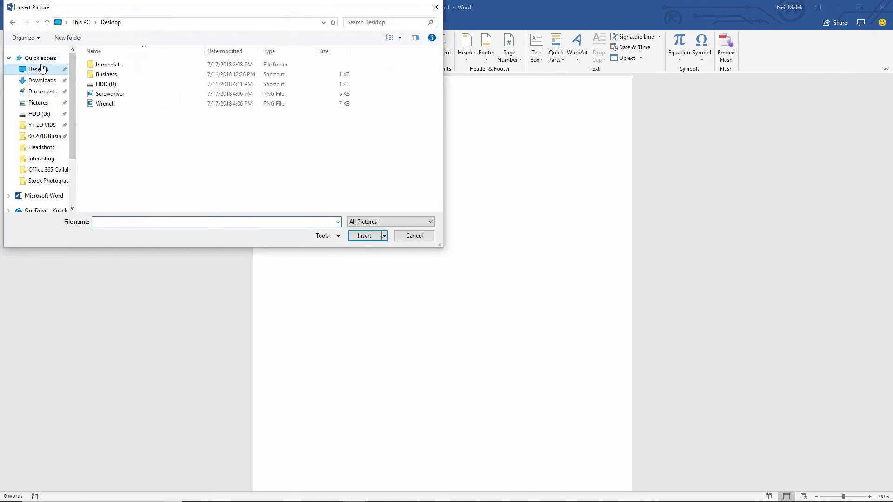
{"action": "left_click", "coordinate": [101, 94]}
{"action": "double_click", "coordinate": [101, 95]}
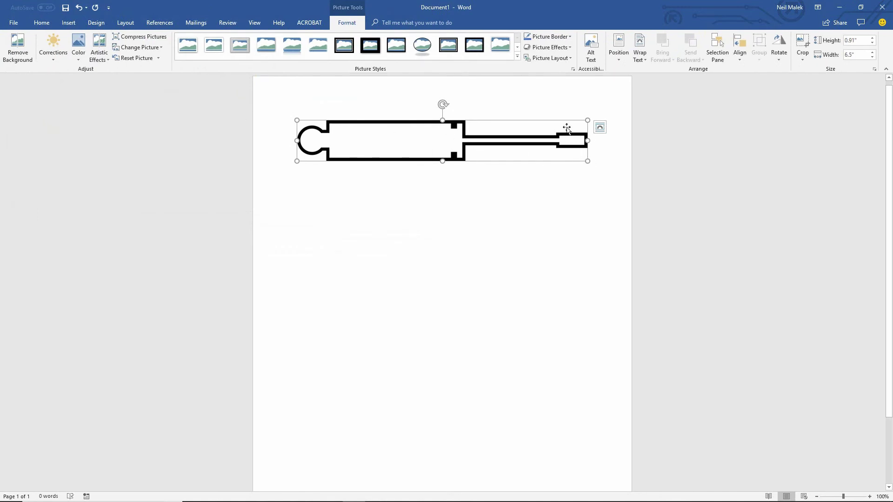
Rotate the screwdriver picture to a diagonal and scale it down.
{"action": "left_click_drag", "start_coordinate": [436, 102], "coordinate": [419, 125]}
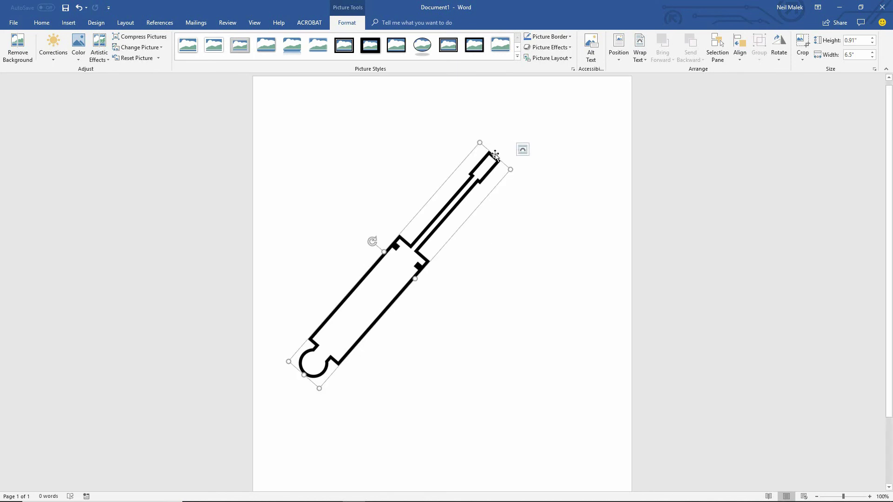
{"action": "left_click_drag", "start_coordinate": [513, 169], "coordinate": [449, 218]}
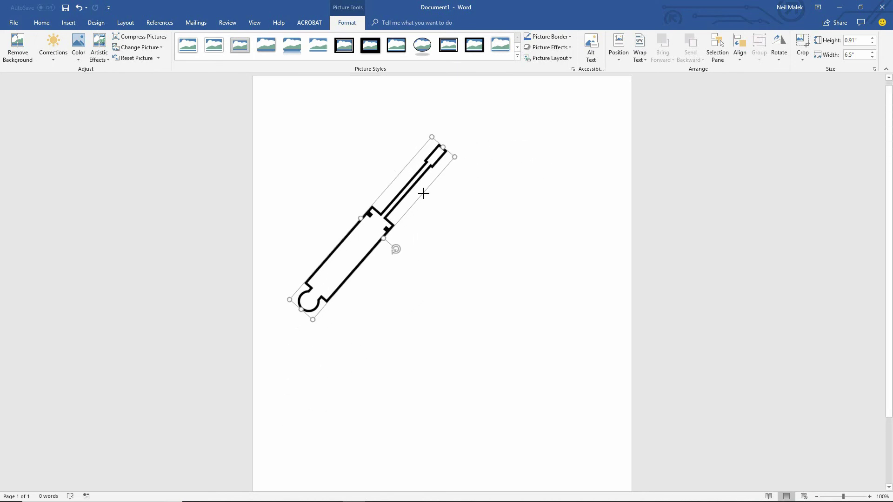
{"action": "left_click", "coordinate": [497, 228]}
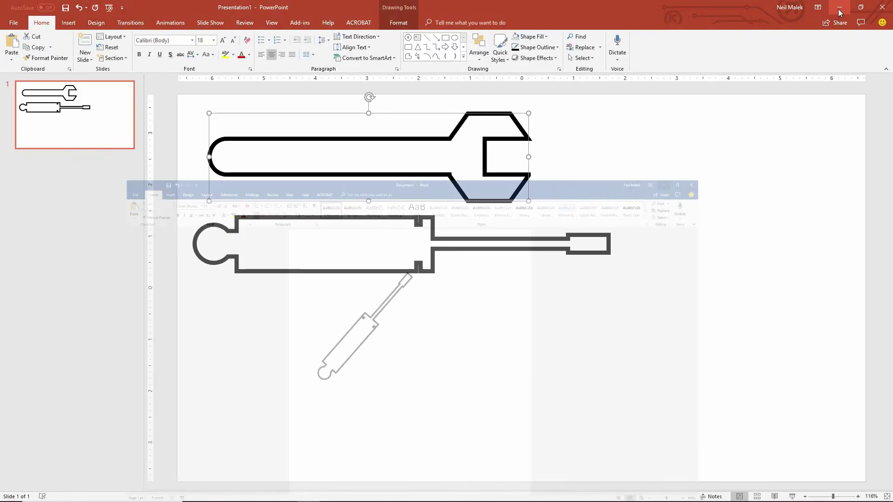
Minimize Word and return to the PowerPoint slide, checking the wrench's Format tab and context menu.
{"action": "left_click", "coordinate": [840, 7]}
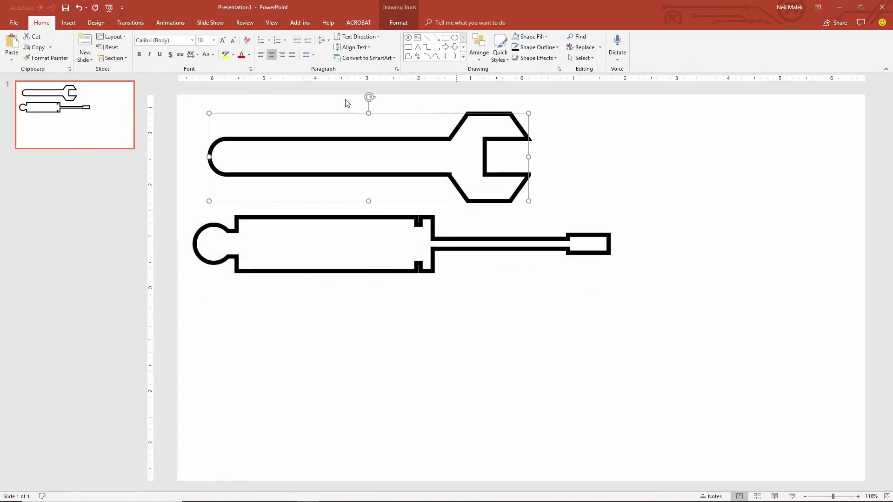
{"action": "left_click", "coordinate": [392, 24]}
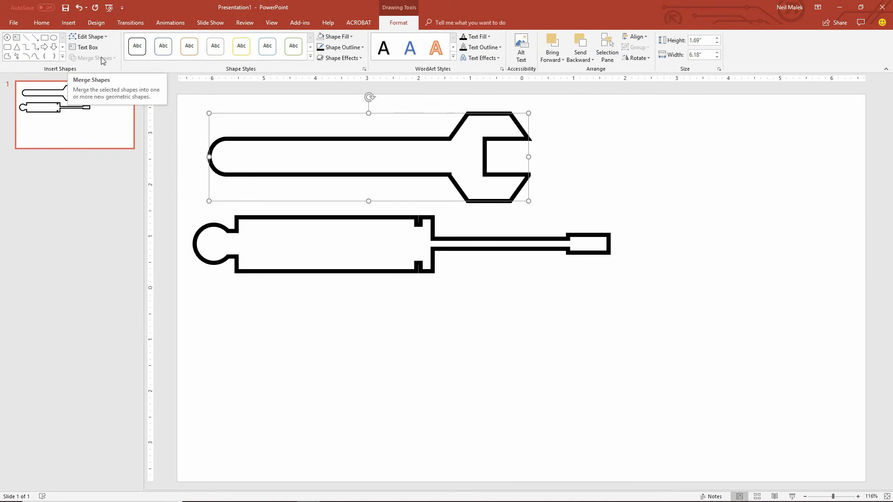
{"action": "right_click", "coordinate": [243, 141]}
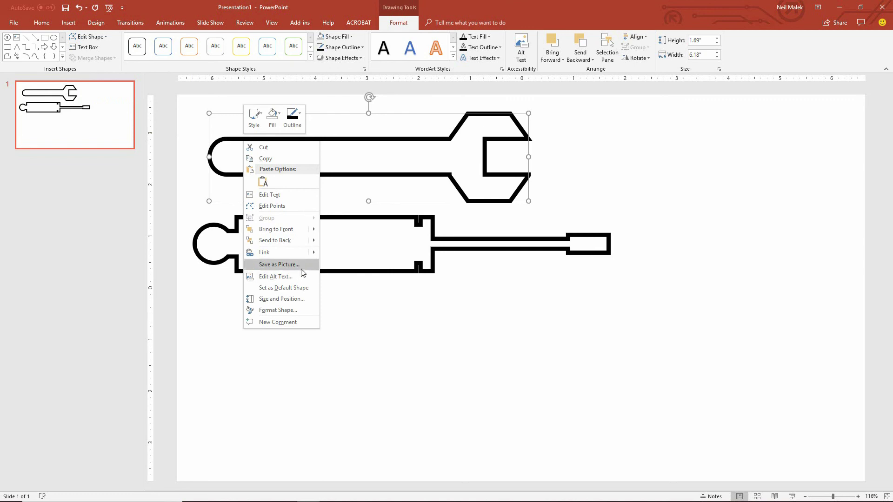
{"action": "left_click", "coordinate": [657, 232]}
{"action": "left_click", "coordinate": [657, 232]}
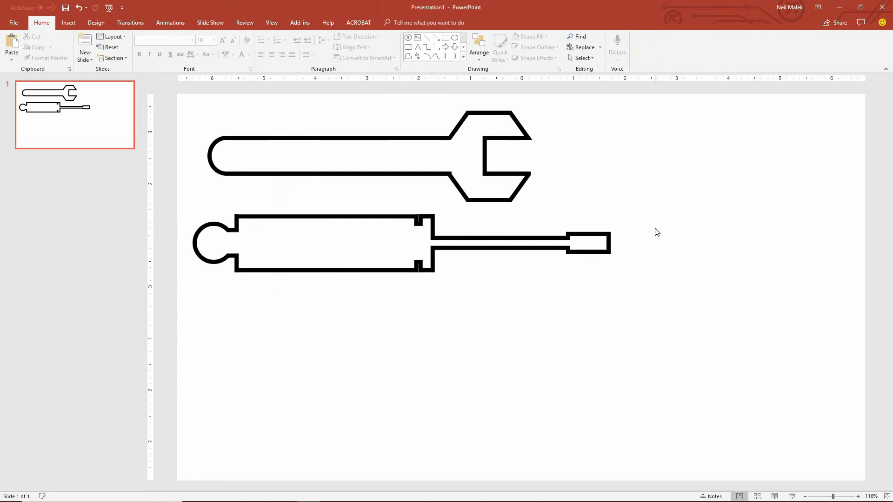